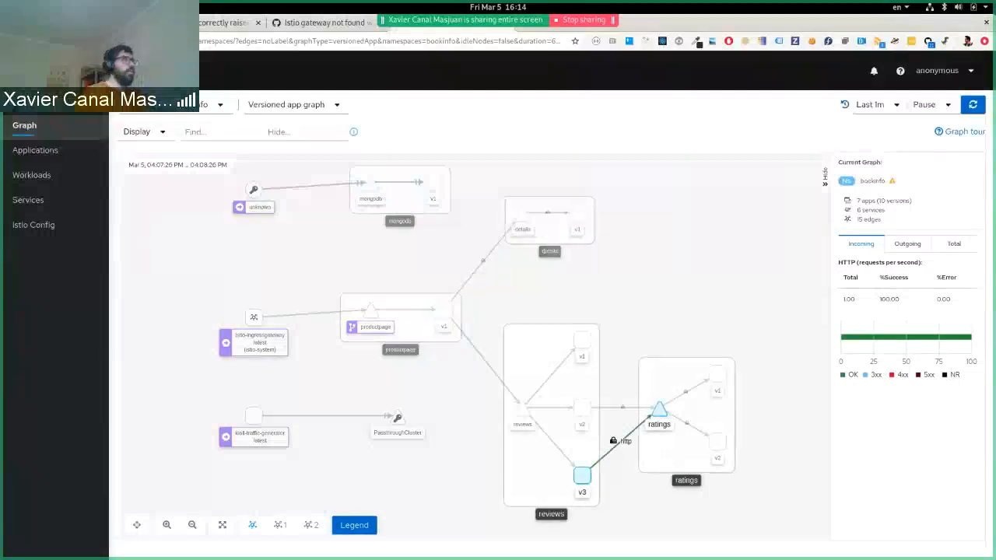
# Step: Find the graph edges that match mtls, and also those that match the negated expression !mtls
pyautogui.click(222, 132)
pyautogui.write('mtls')
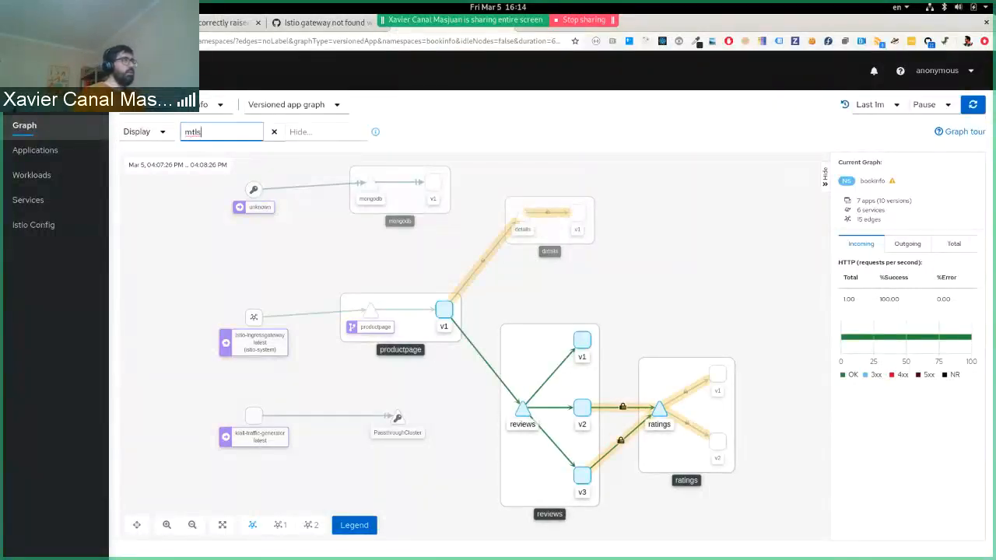
pyautogui.click(186, 132)
pyautogui.write('!')
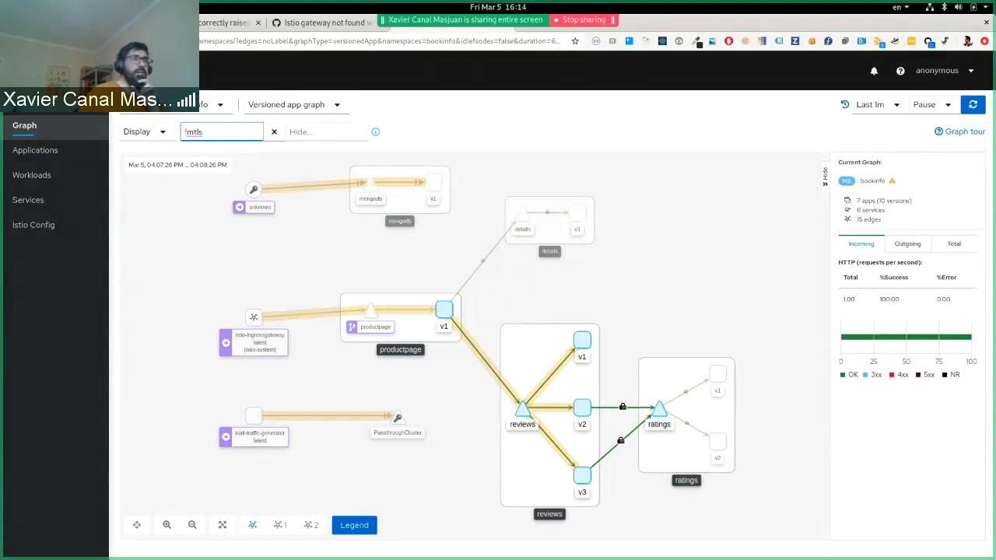
# Step: Open the bookinfo Istio configs that have warnings and inspect the YAML of disable-mtls, details-mtls and ratings-mtls
pyautogui.click(892, 180)
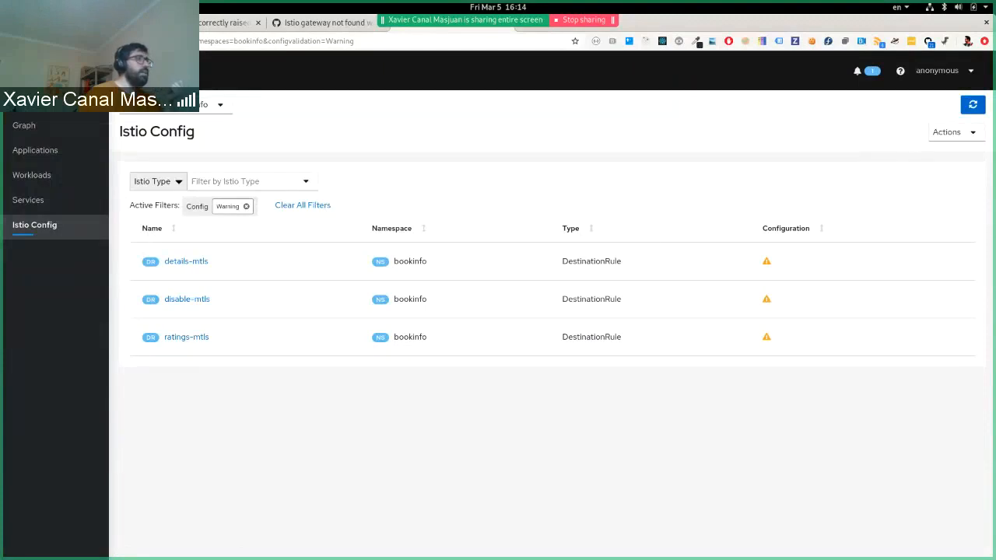
pyautogui.click(187, 299)
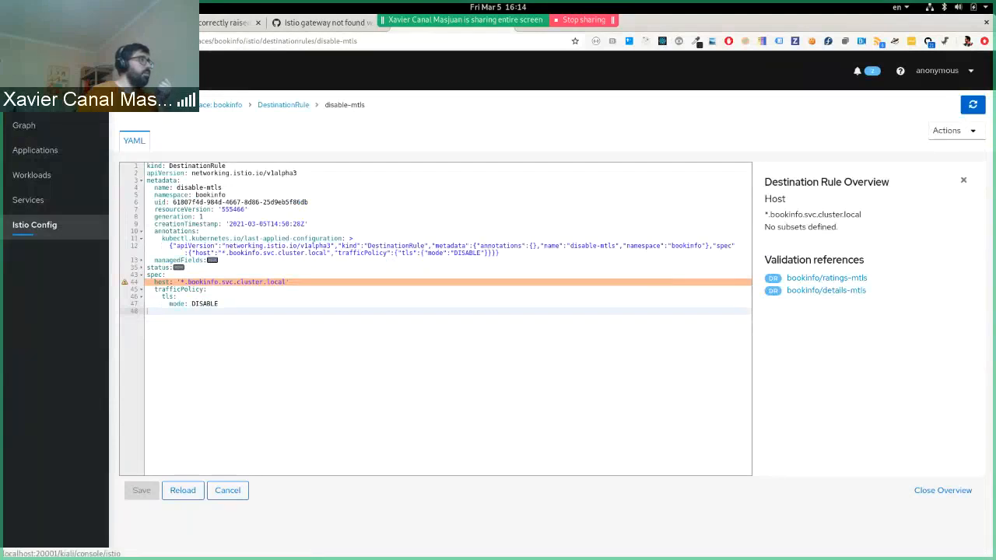
pyautogui.click(34, 225)
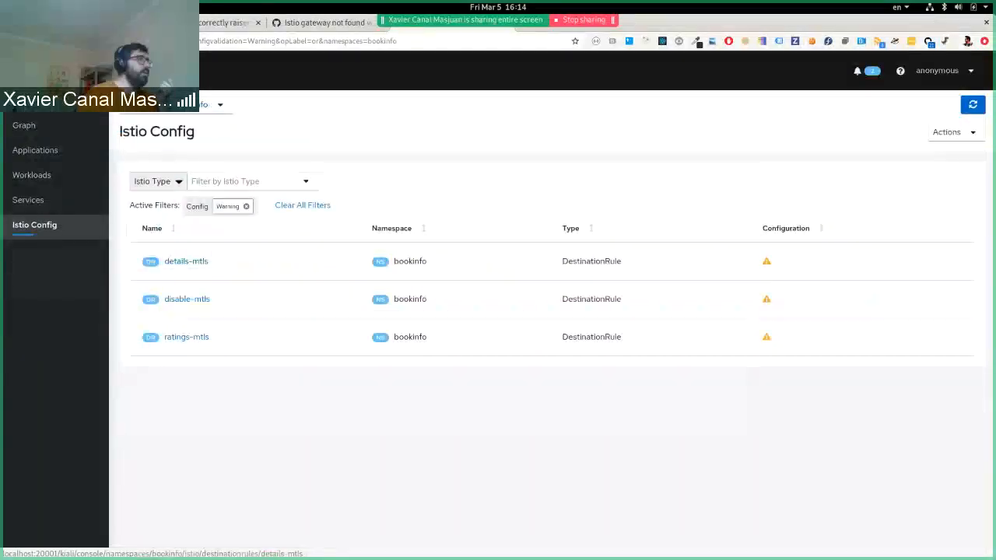
pyautogui.click(186, 260)
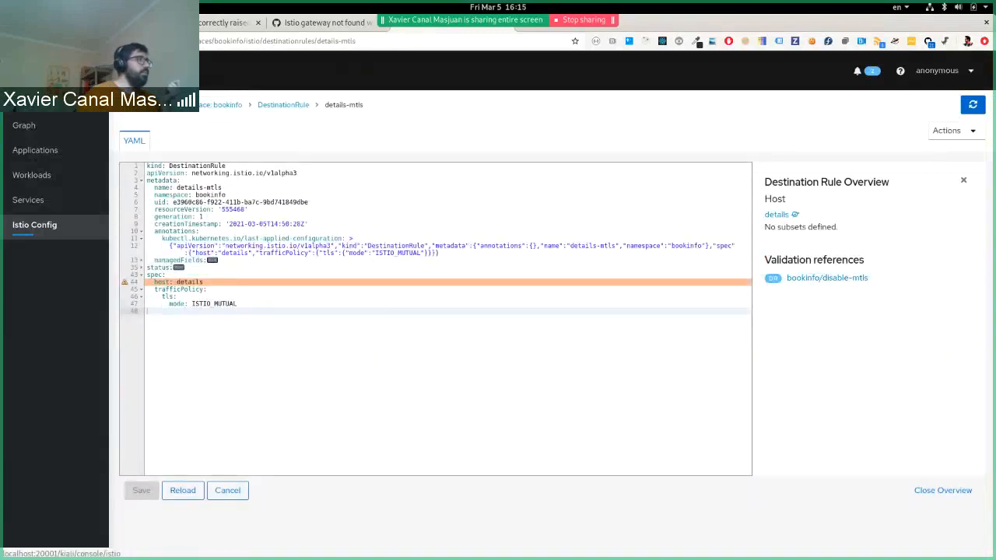
pyautogui.click(34, 225)
pyautogui.click(179, 338)
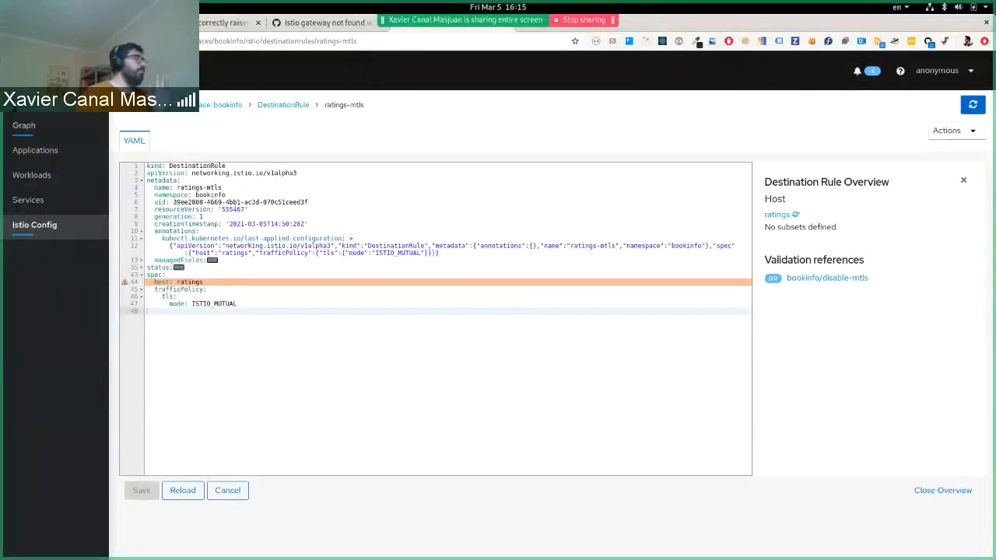
# Step: Return to the bookinfo graph and clear the find expression
pyautogui.click(24, 125)
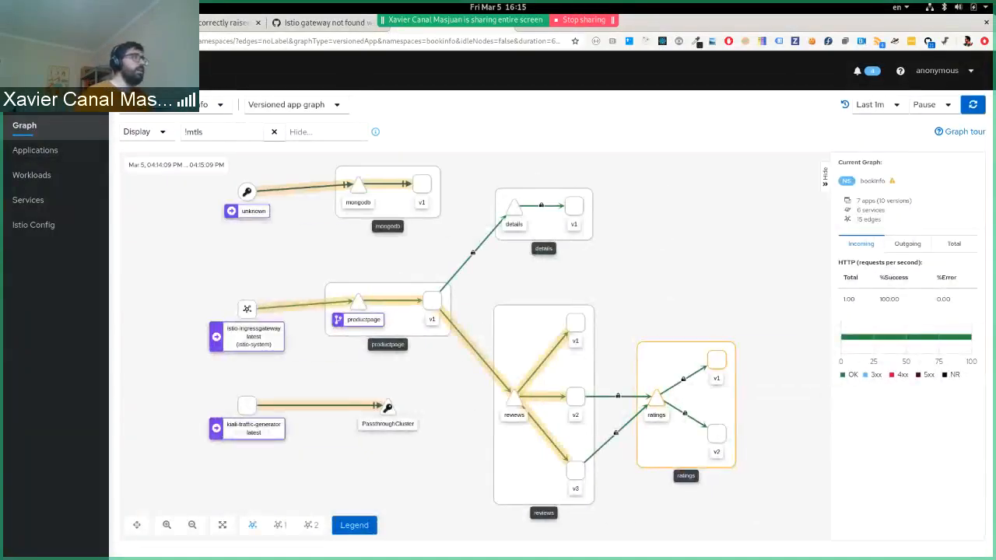
pyautogui.click(274, 132)
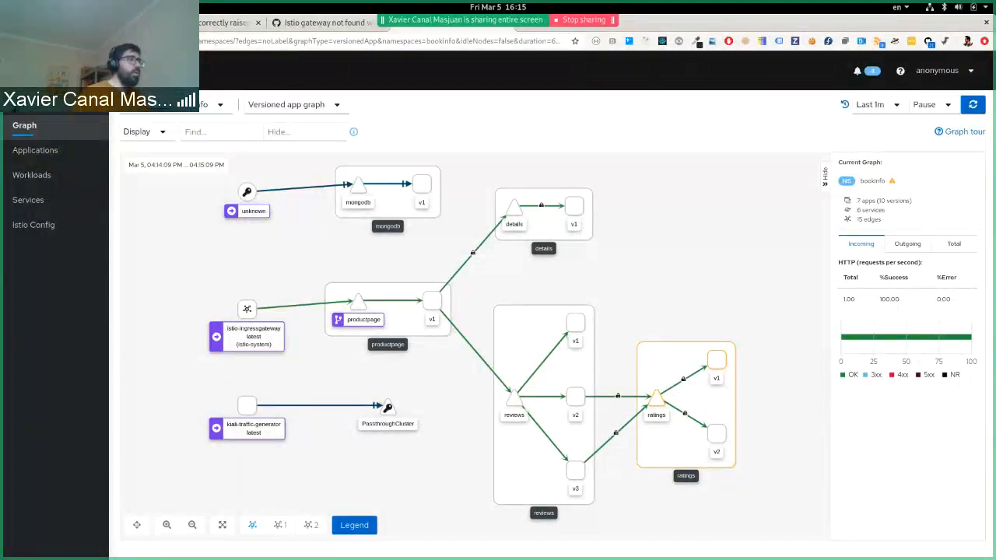
# Step: Switch to the terminal and apply the step2.yaml manifest with k apply -f step2.yaml
pyautogui.hotkey('alt', 'Tab')
pyautogui.hotkey('alt', 'Tab')
pyautogui.hotkey('alt', 'Tab')
pyautogui.hotkey('alt', 'Tab')
pyautogui.hotkey('alt', 'Tab')
pyautogui.hotkey('alt', 'Tab')
pyautogui.hotkey('alt', 'Tab')
pyautogui.hotkey('alt', 'Tab')
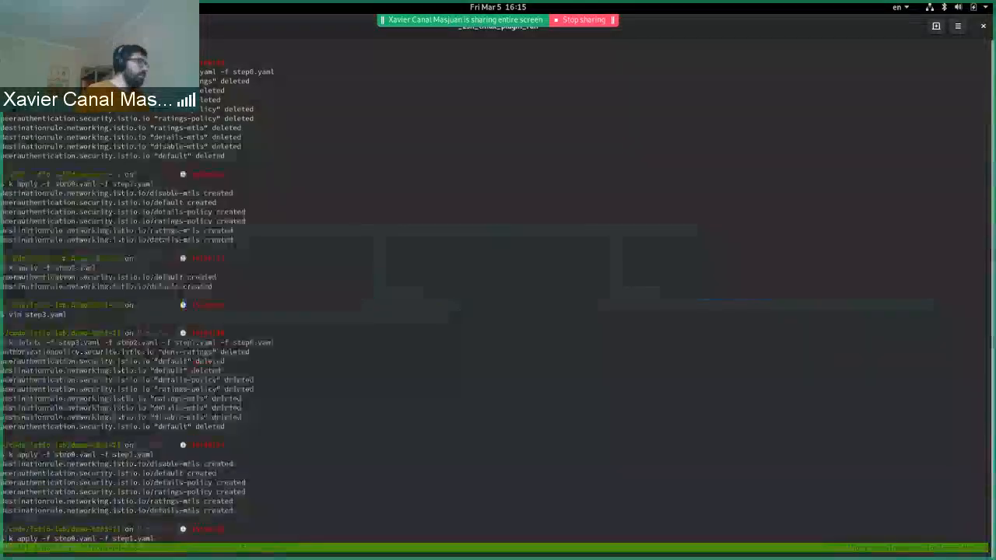
pyautogui.press('BackSpace')
pyautogui.press('BackSpace')
pyautogui.press('BackSpace')
pyautogui.press('BackSpace')
pyautogui.press('BackSpace')
pyautogui.press('BackSpace')
pyautogui.press('BackSpace')
pyautogui.press('BackSpace')
pyautogui.press('BackSpace')
pyautogui.press('BackSpace')
pyautogui.press('BackSpace')
pyautogui.press('BackSpace')
pyautogui.press('BackSpace')
pyautogui.press('BackSpace')
pyautogui.press('BackSpace')
pyautogui.press('BackSpace')
pyautogui.press('BackSpace')
pyautogui.press('BackSpace')
pyautogui.press('BackSpace')
pyautogui.press('BackSpace')
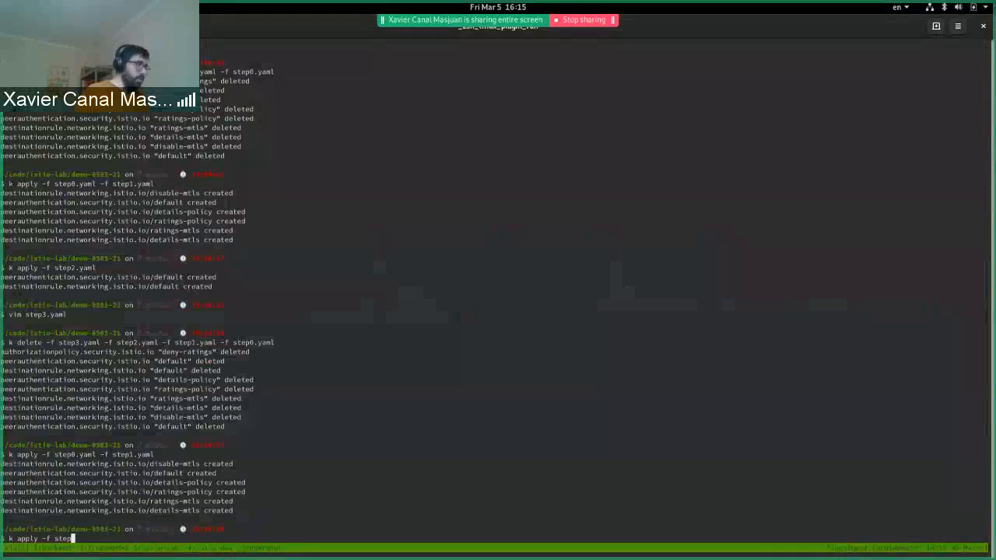
pyautogui.write('2.yaml')
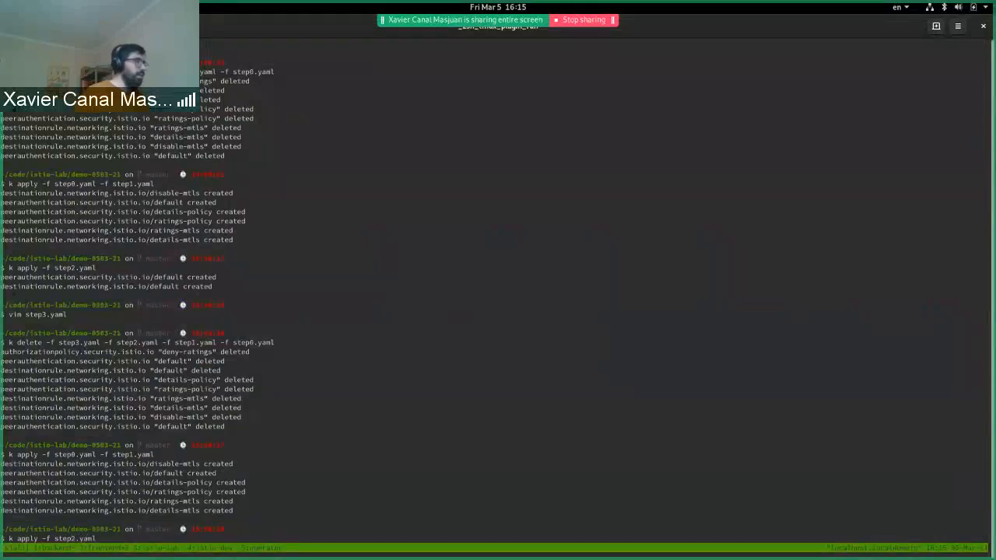
pyautogui.press('Return')
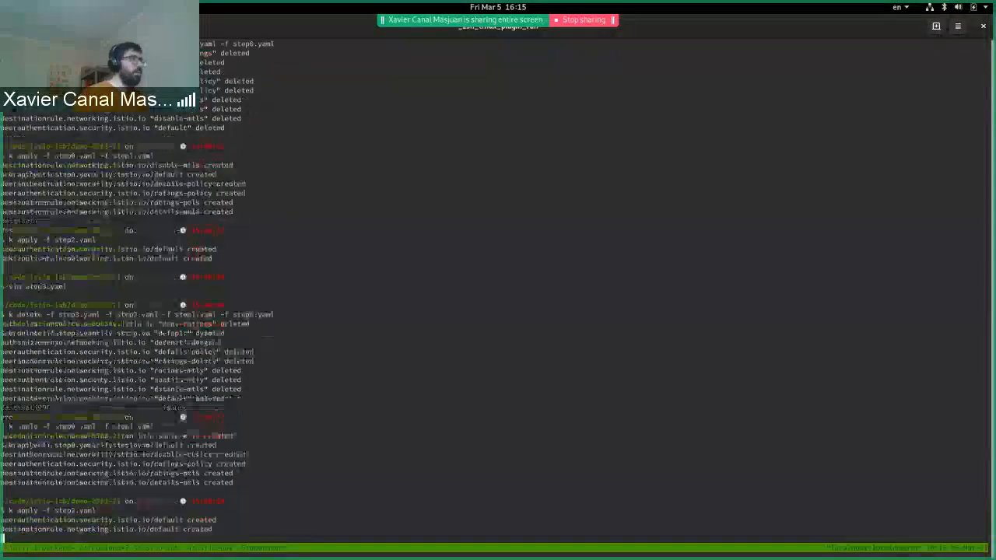
# Step: Switch back to Kiali, refresh the graph, and inspect the productpage service-to-v1 edge and the productpage-to-details edge
pyautogui.hotkey('alt', 'Tab')
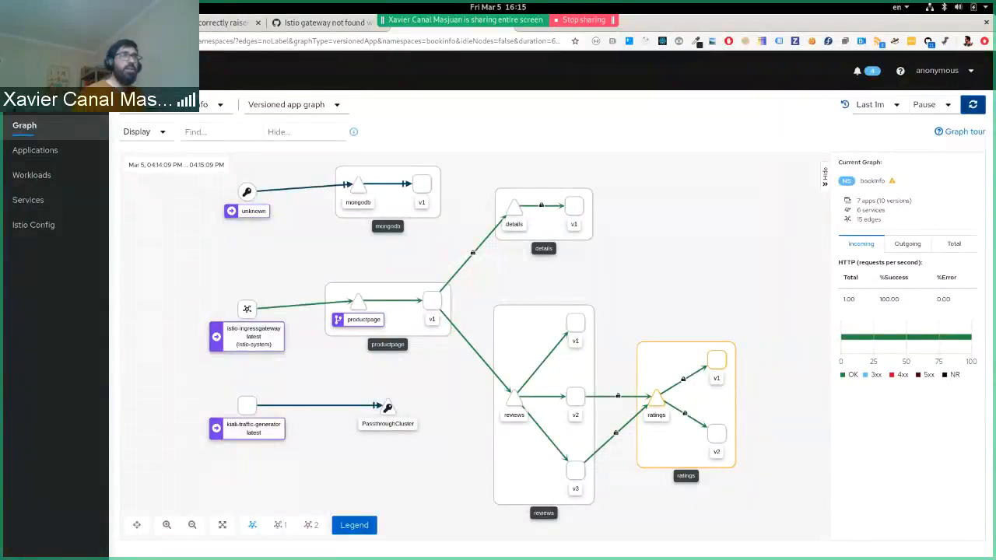
pyautogui.click(973, 104)
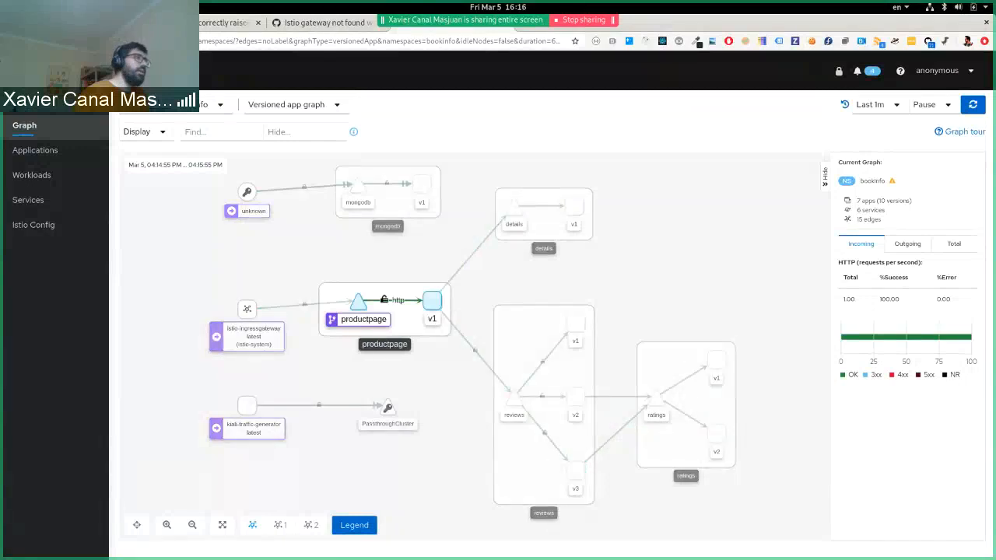
pyautogui.click(389, 300)
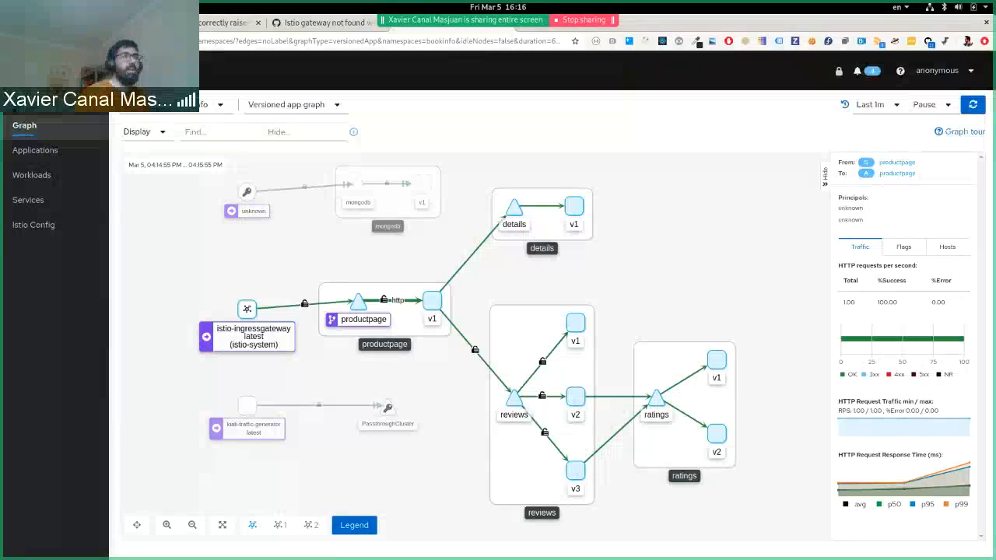
pyautogui.click(470, 257)
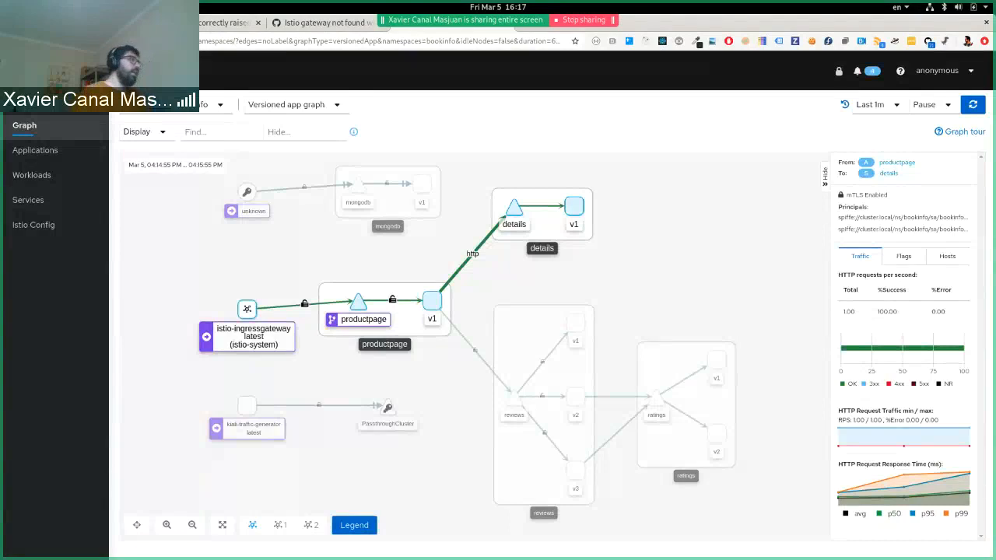
# Step: Start a new AuthorizationPolicy Istio config in the bookinfo namespace and name it deny-ratings
pyautogui.click(34, 225)
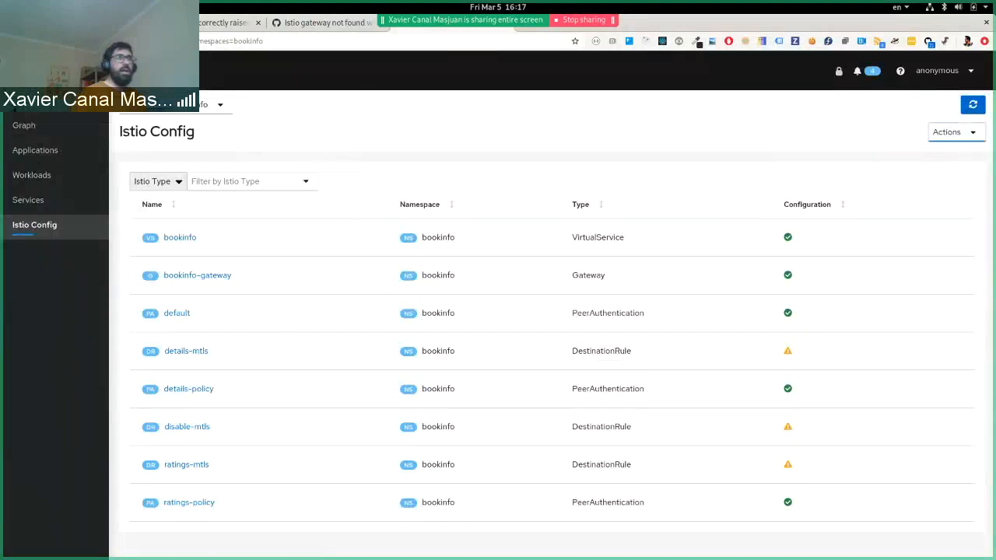
pyautogui.click(957, 131)
pyautogui.click(934, 158)
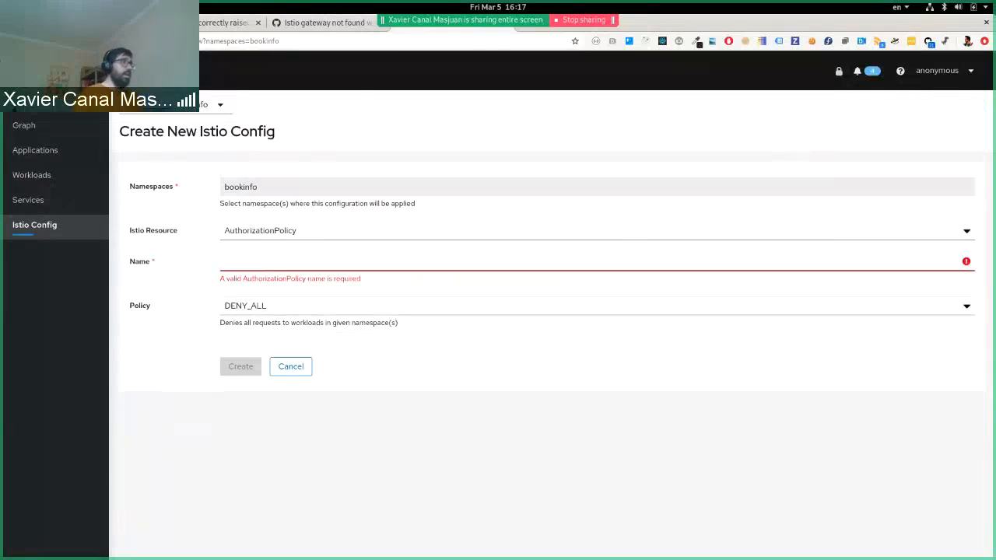
pyautogui.click(225, 261)
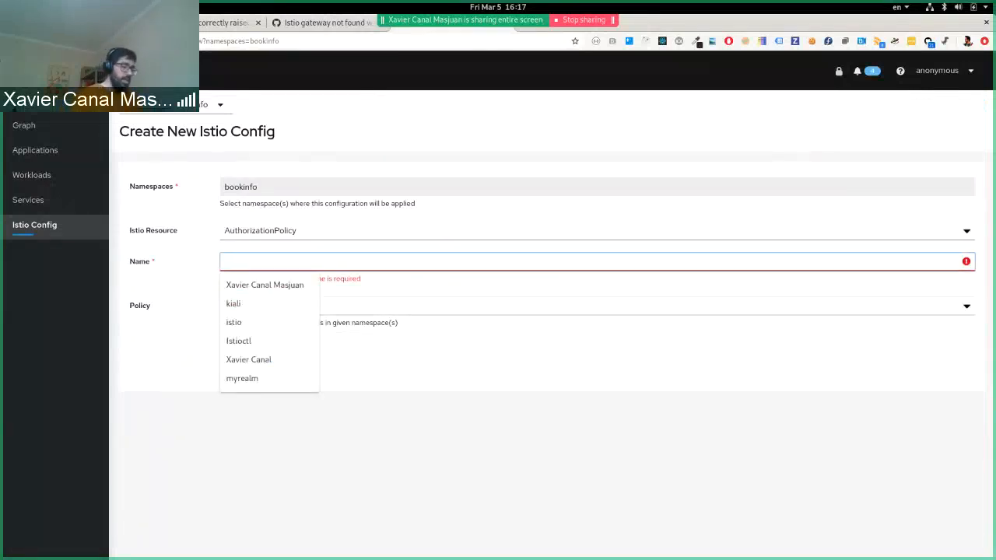
pyautogui.write('d')
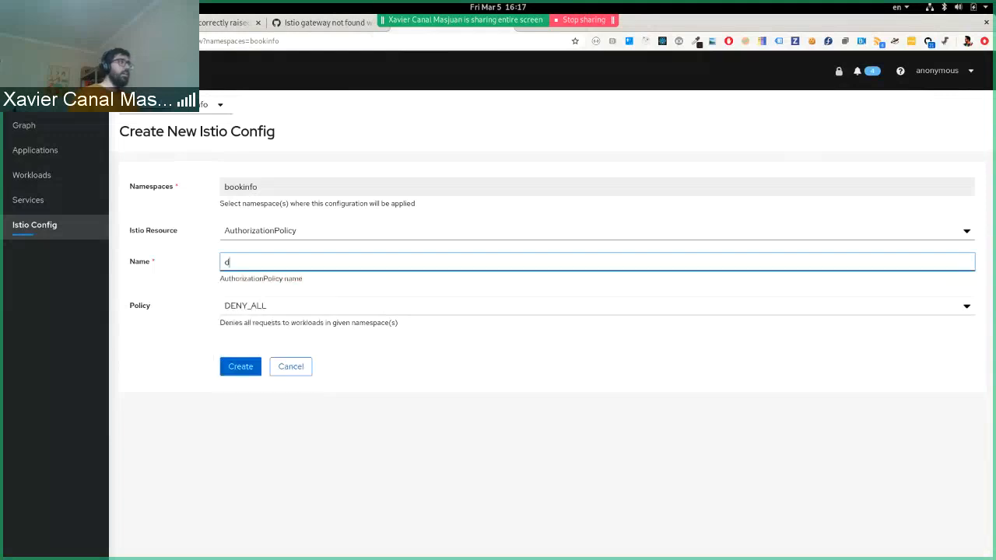
pyautogui.write('eny-r')
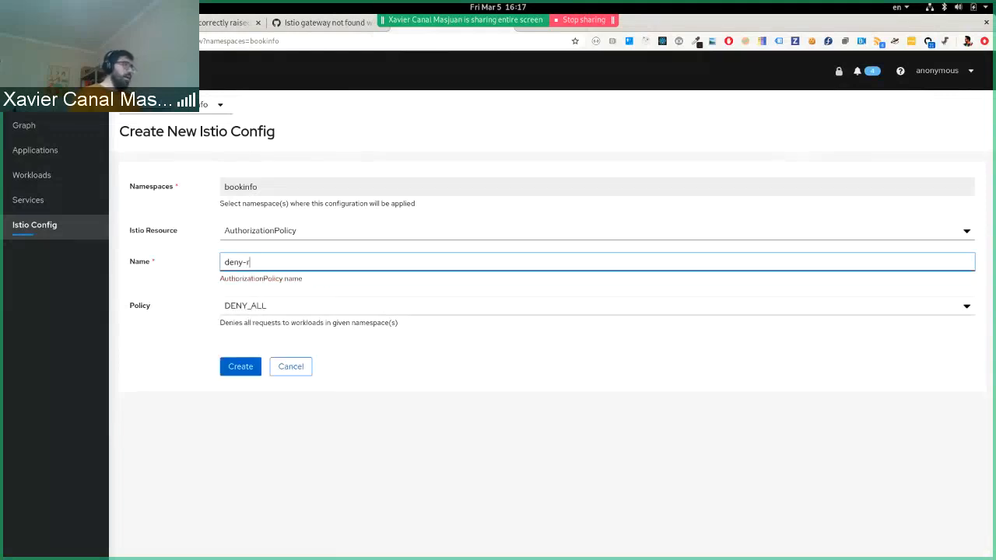
pyautogui.write('ating')
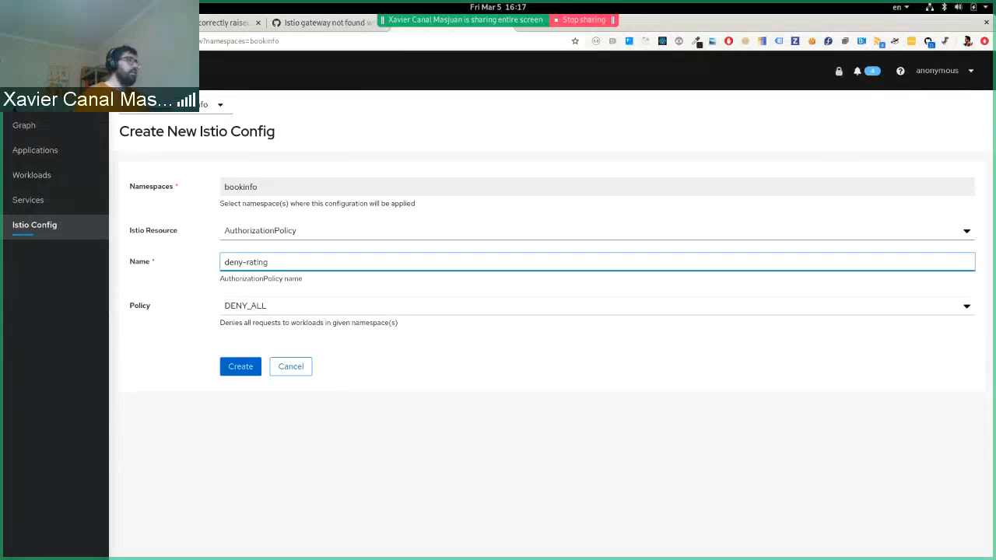
pyautogui.write('s')
# Step: Set the deny-ratings authorization policy type to RULES
pyautogui.press('Tab')
pyautogui.press('space')
pyautogui.press('Down')
pyautogui.press('Down')
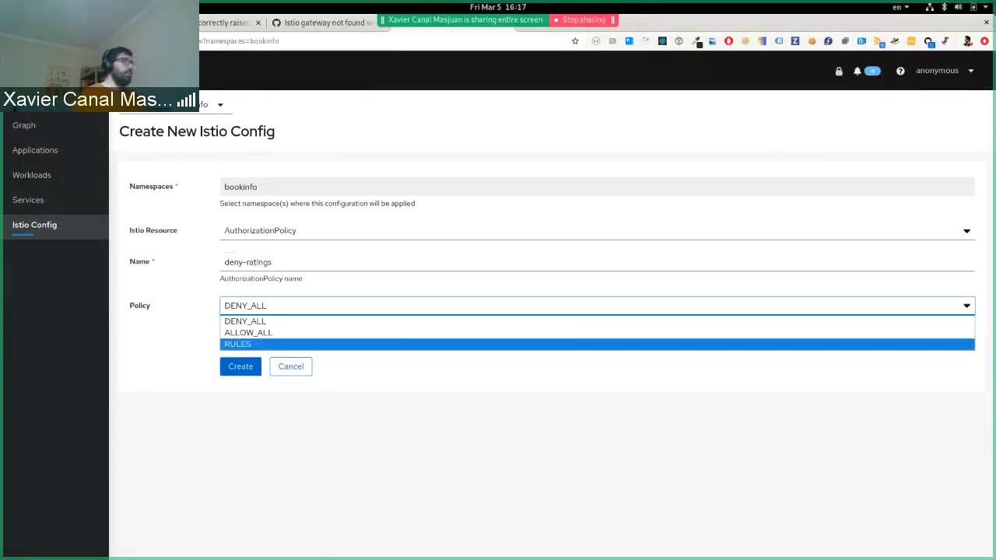
pyautogui.press('Return')
# Step: Enable the workload selector for the policy and set its labels to app=ratings
pyautogui.scroll(-1, 548, 351)
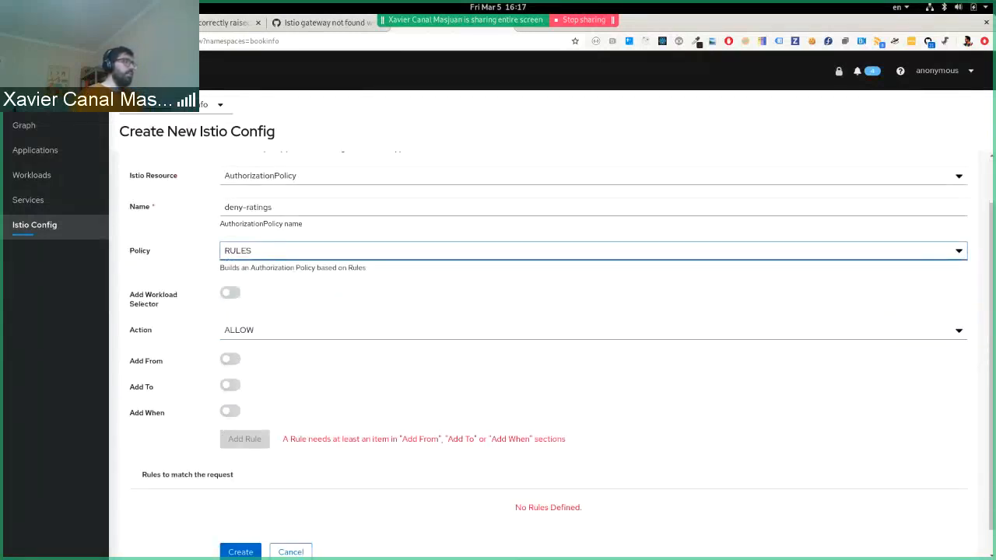
pyautogui.press('Tab')
pyautogui.press('space')
pyautogui.press('Tab')
pyautogui.write('a')
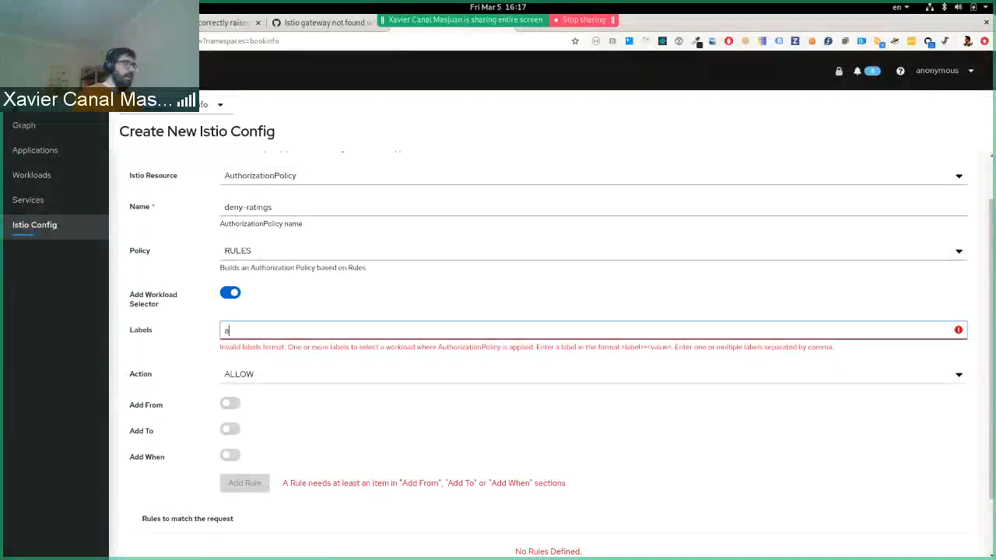
pyautogui.write('pp=ratin')
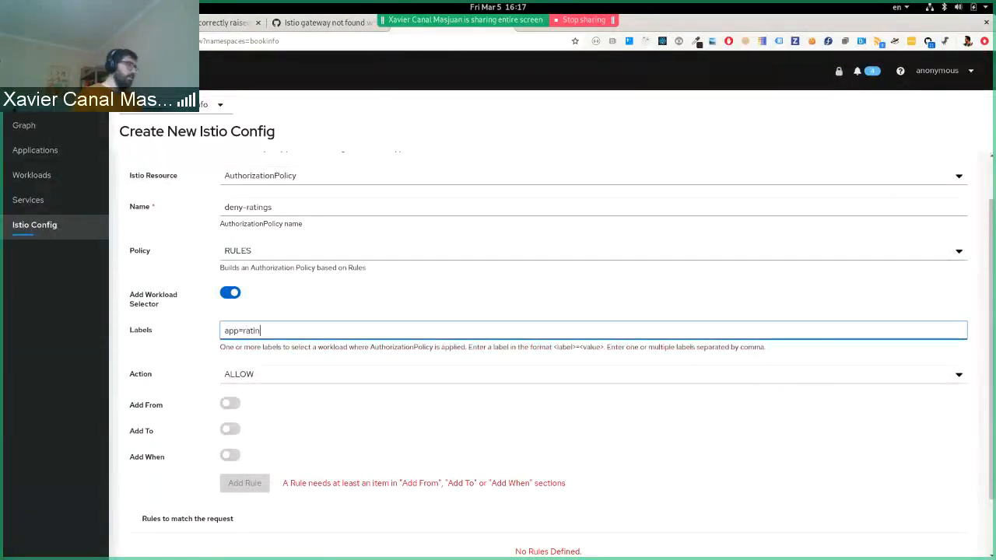
pyautogui.write('gs')
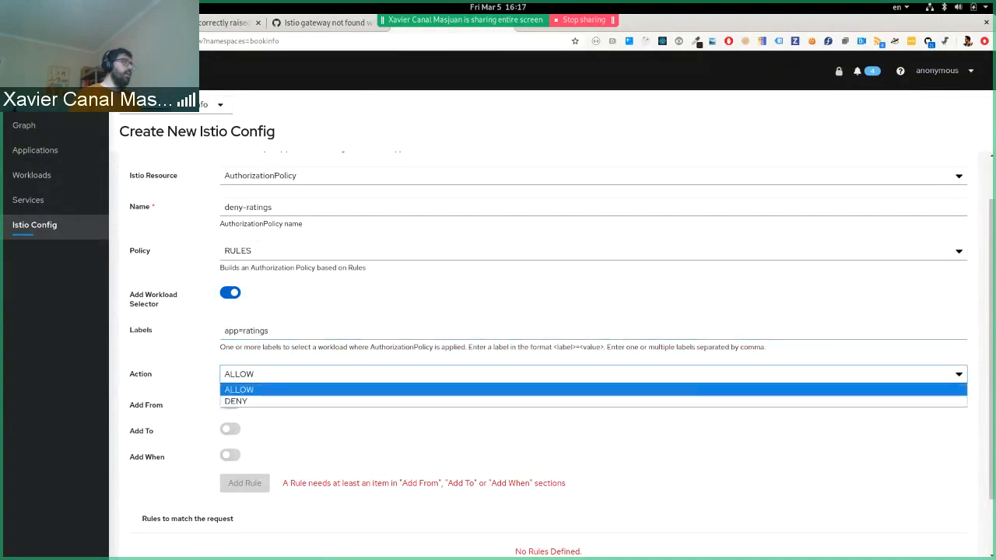
# Step: Set the authorization policy's action to DENY
pyautogui.press('Tab')
pyautogui.press('space')
pyautogui.press('Down')
pyautogui.press('Return')
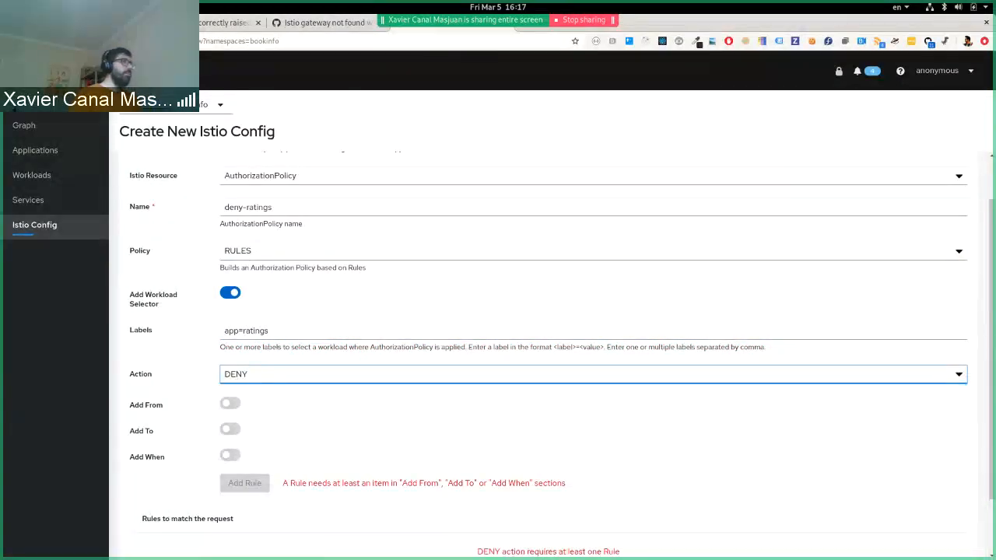
# Step: Enable the From section of the rule and set its source field to principals
pyautogui.press('Tab')
pyautogui.press('space')
pyautogui.press('Tab')
pyautogui.press('space')
pyautogui.press('Down')
pyautogui.press('Down')
pyautogui.press('Down')
pyautogui.press('Down')
pyautogui.press('Down')
pyautogui.press('Down')
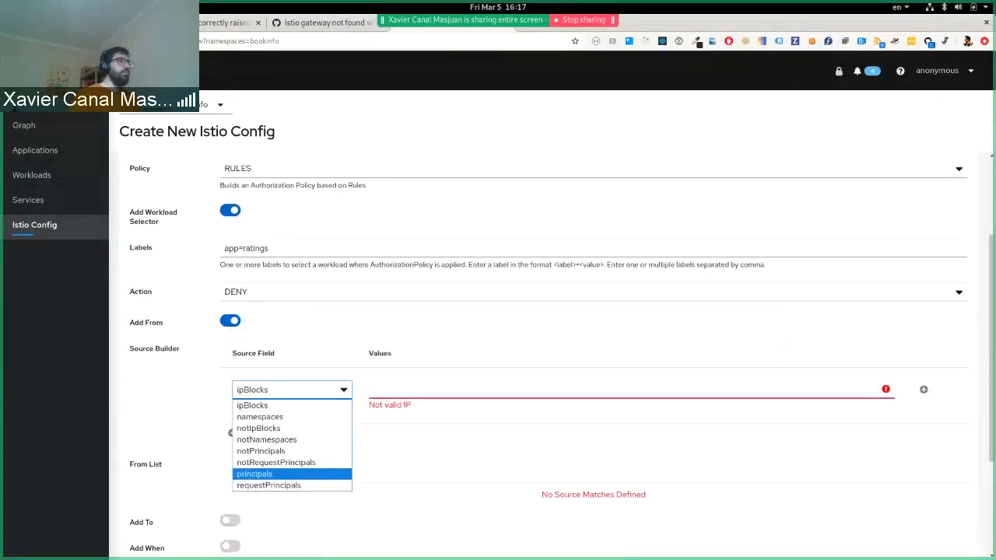
pyautogui.press('Return')
pyautogui.press('Tab')
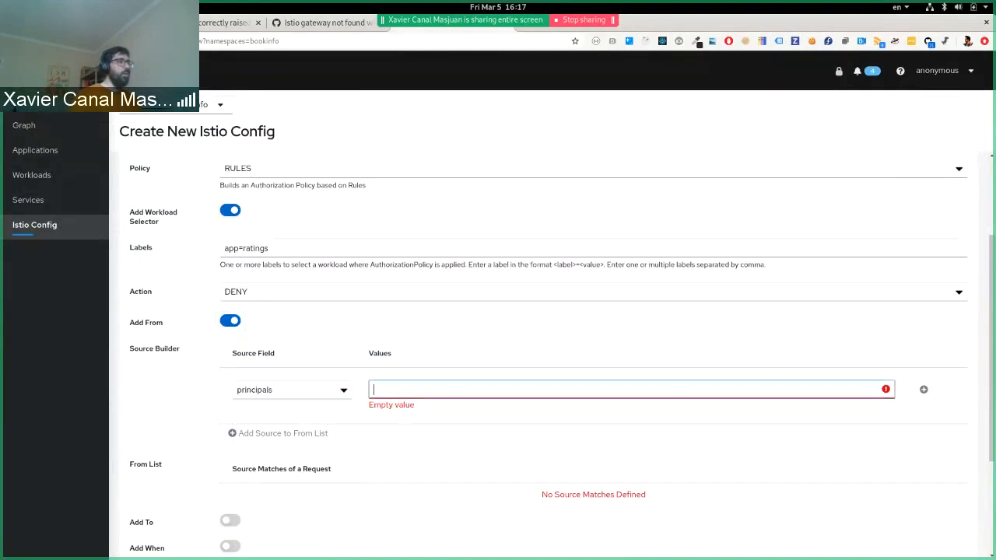
# Step: Enter cluster.local/ns/bookinfo/sa/bookinfo-details as the principals value and select the whole value
pyautogui.hotkey('alt', 'Tab')
pyautogui.hotkey('alt', 'Tab')
pyautogui.hotkey('alt', 'Tab')
pyautogui.hotkey('alt', 'Tab')
pyautogui.hotkey('alt', 'Tab')
pyautogui.hotkey('alt', 'Tab')
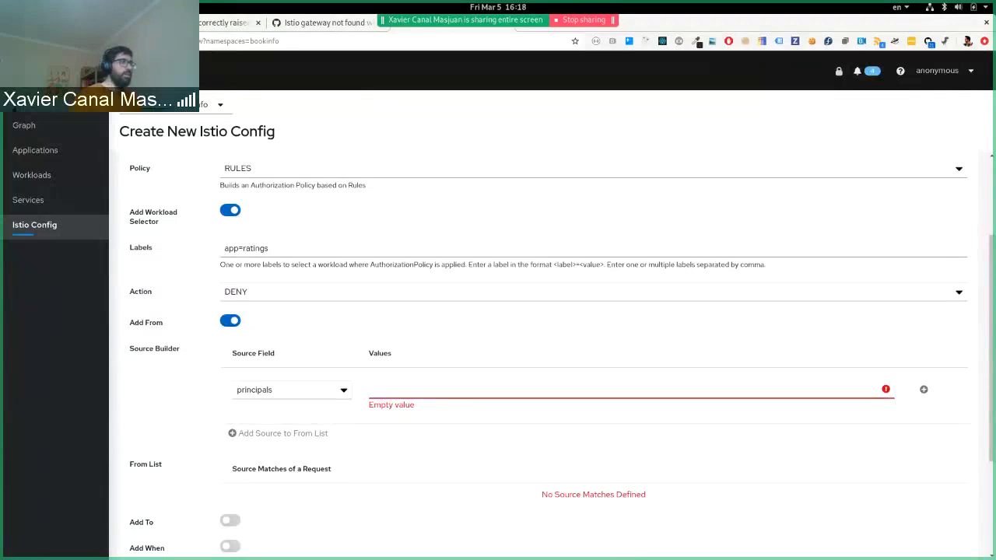
pyautogui.hotkey('alt', 'Tab')
pyautogui.write('cluster.local/ns/bookinfo/sa/bookinfo-details')
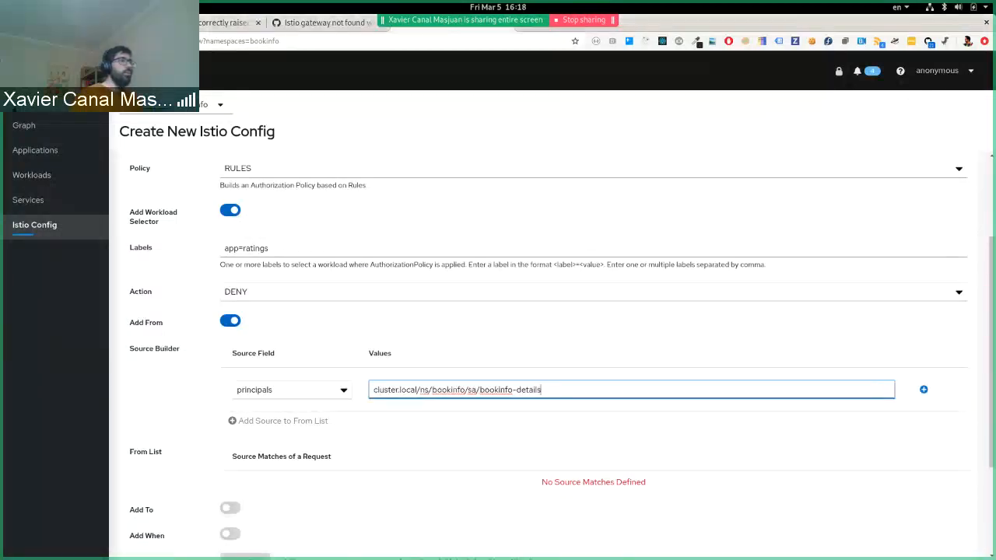
pyautogui.moveTo(542, 389); pyautogui.dragTo(446, 390)
pyautogui.hotkey('ctrl', 'a')
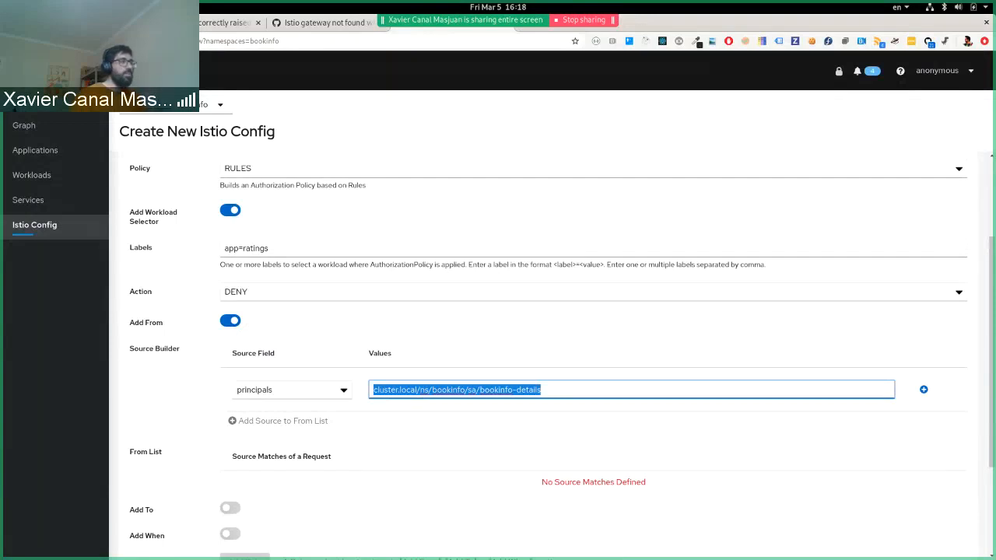
pyautogui.scroll(-2, 549, 350)
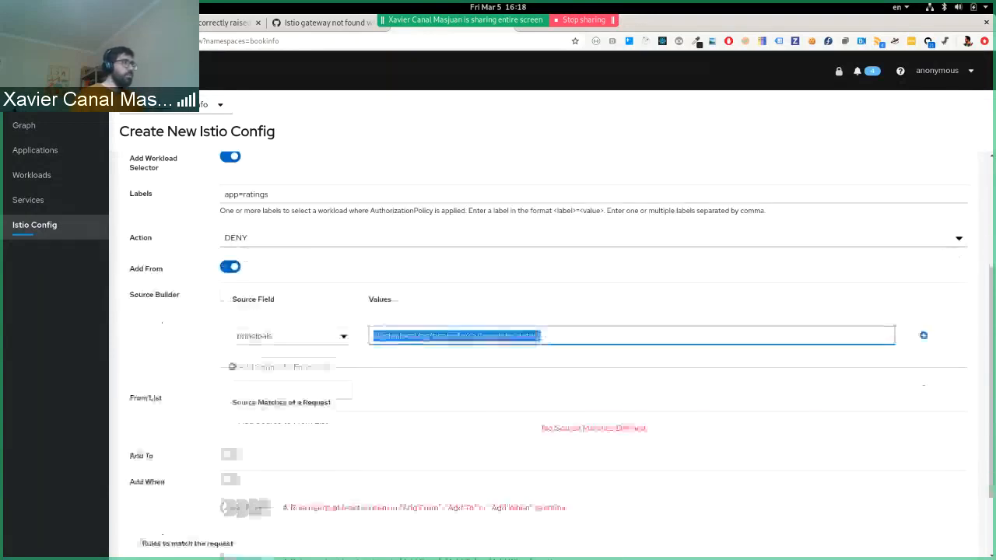
# Step: Add the entered principals value to the source builder and add that source to the From list
pyautogui.scroll(-1, 549, 350)
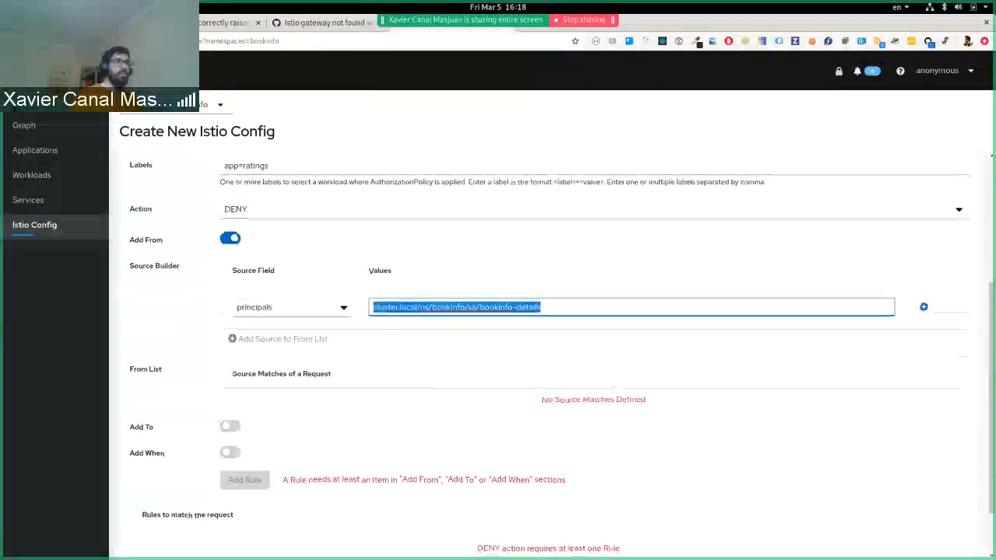
pyautogui.press('Tab')
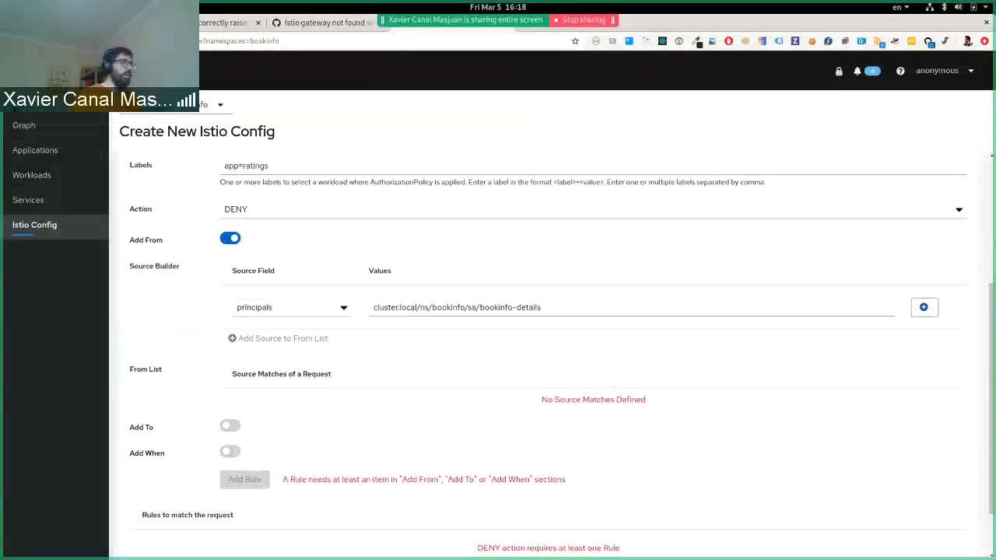
pyautogui.press('Return')
pyautogui.press('Tab')
pyautogui.press('Return')
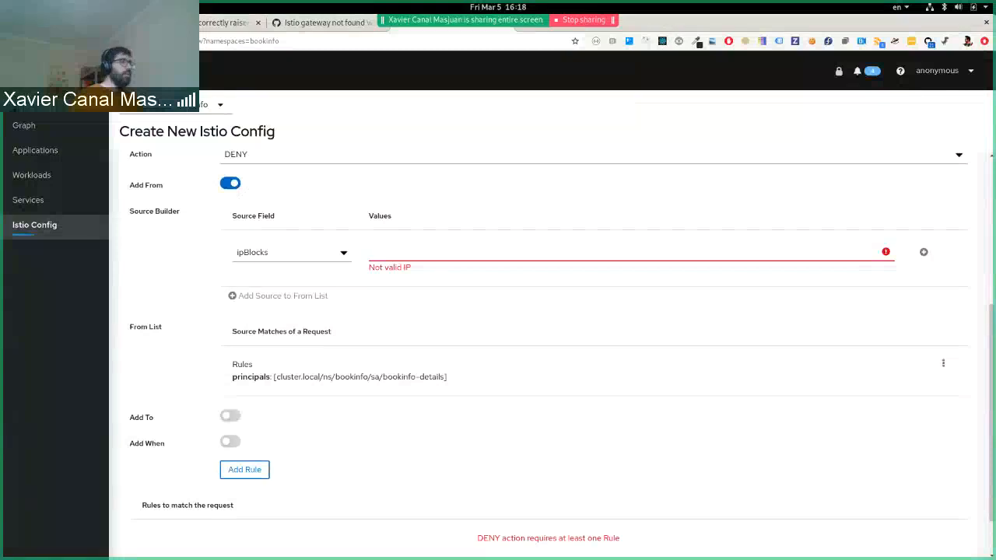
# Step: Add the rule to the policy and create the AuthorizationPolicy
pyautogui.press('Return')
pyautogui.press('Tab')
pyautogui.press('Return')
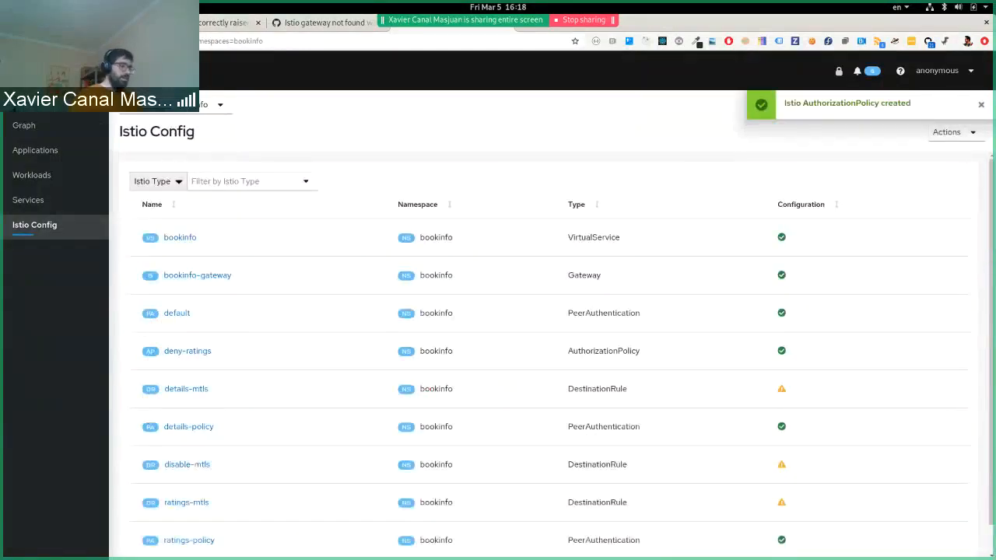
# Step: Filter the Istio Config list by type AuthorizationPolicy and open deny-ratings
pyautogui.click(249, 181)
pyautogui.click(234, 205)
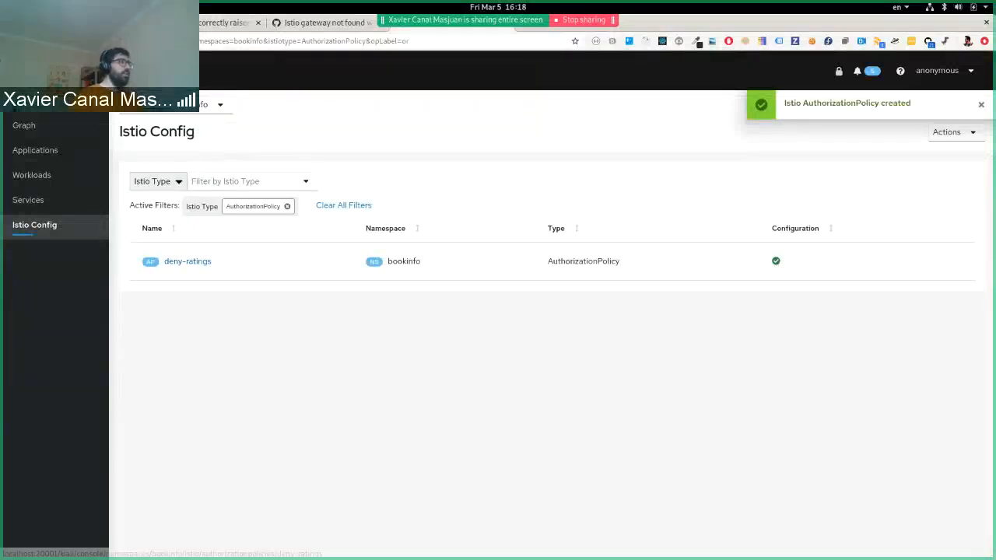
pyautogui.click(188, 261)
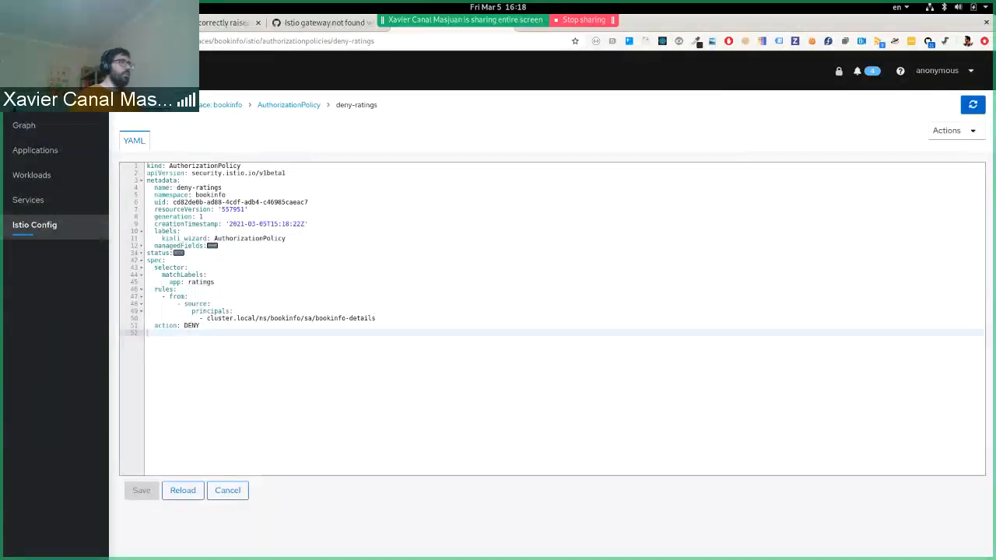
# Step: Review the bookinfo-details principal and the app: ratings selector in the deny-ratings YAML, highlighting each part
pyautogui.moveTo(375, 318); pyautogui.dragTo(315, 318)
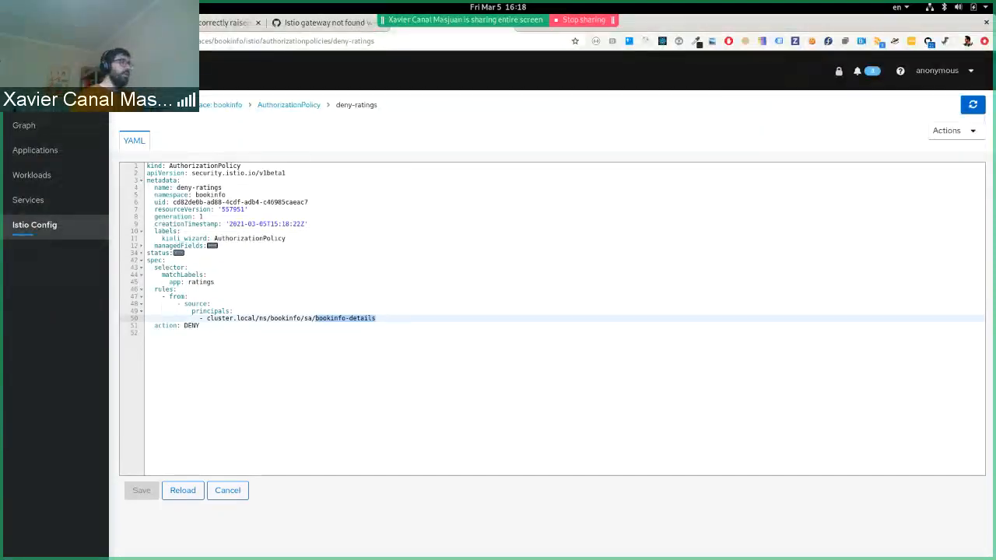
pyautogui.moveTo(214, 282); pyautogui.dragTo(147, 268)
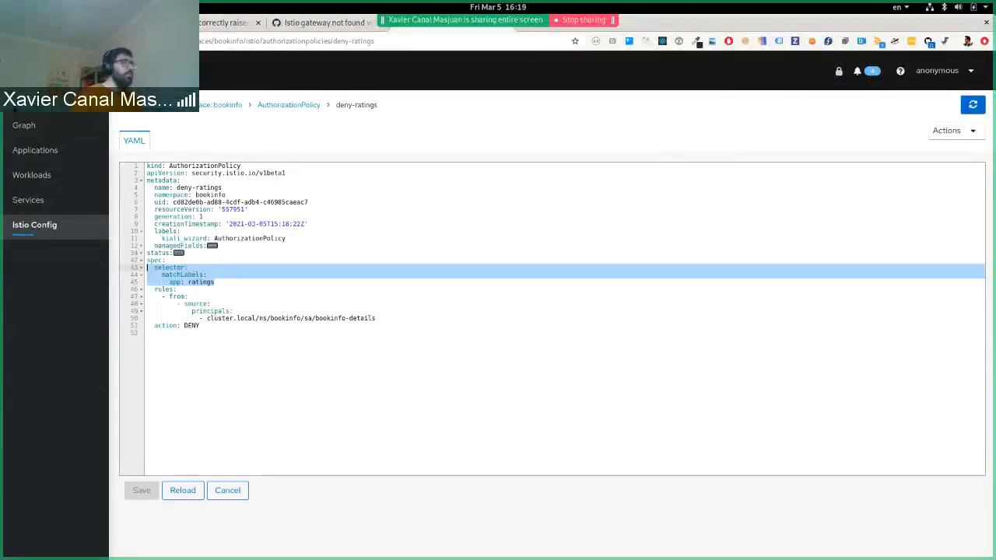
pyautogui.moveTo(193, 311); pyautogui.dragTo(377, 319)
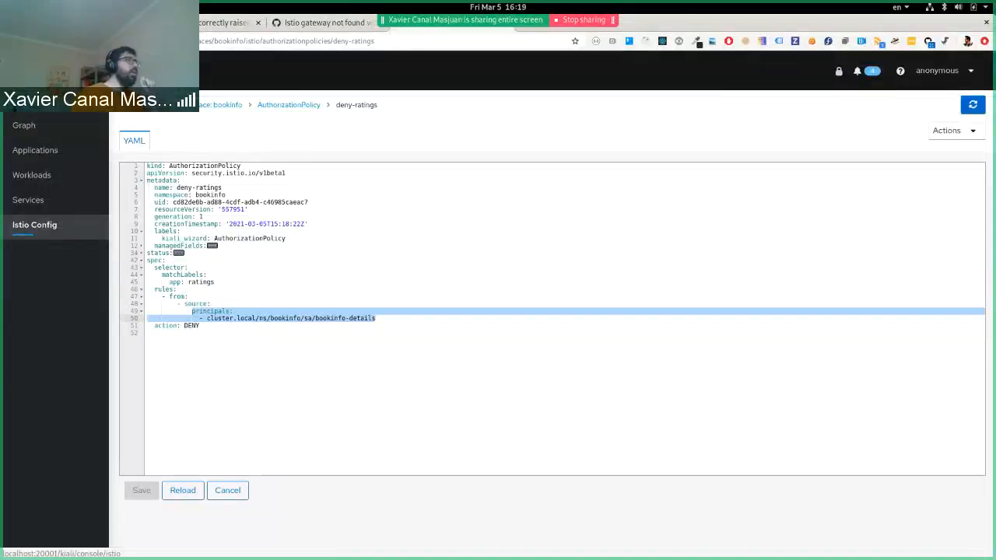
pyautogui.moveTo(215, 283); pyautogui.dragTo(169, 282)
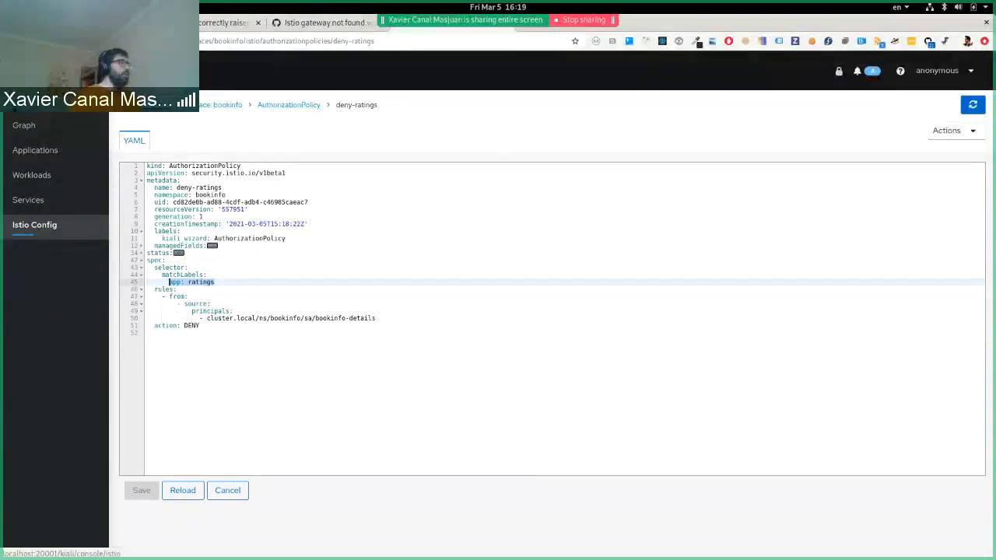
# Step: Return to the Istio Config list and clear all active filters
pyautogui.click(34, 225)
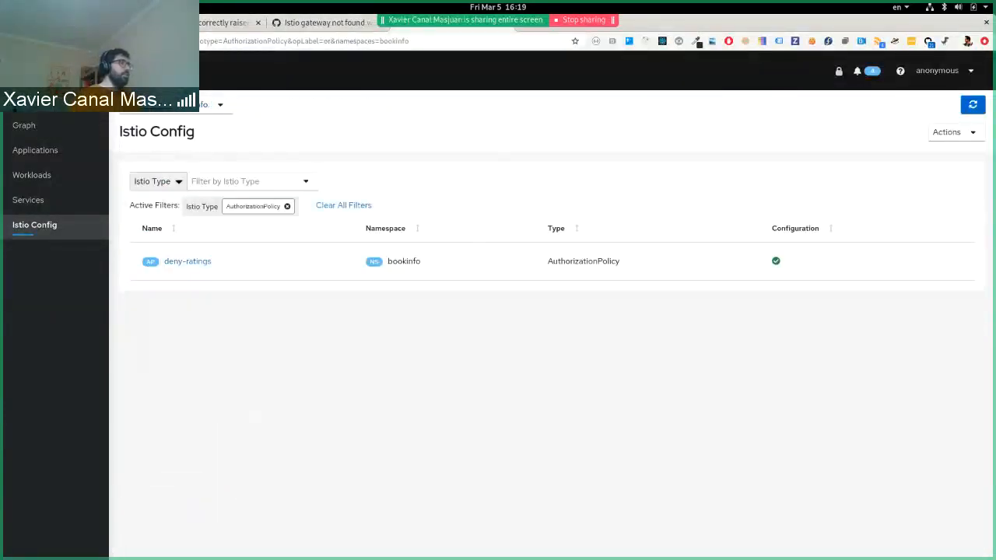
pyautogui.click(343, 206)
pyautogui.click(239, 181)
pyautogui.write('r')
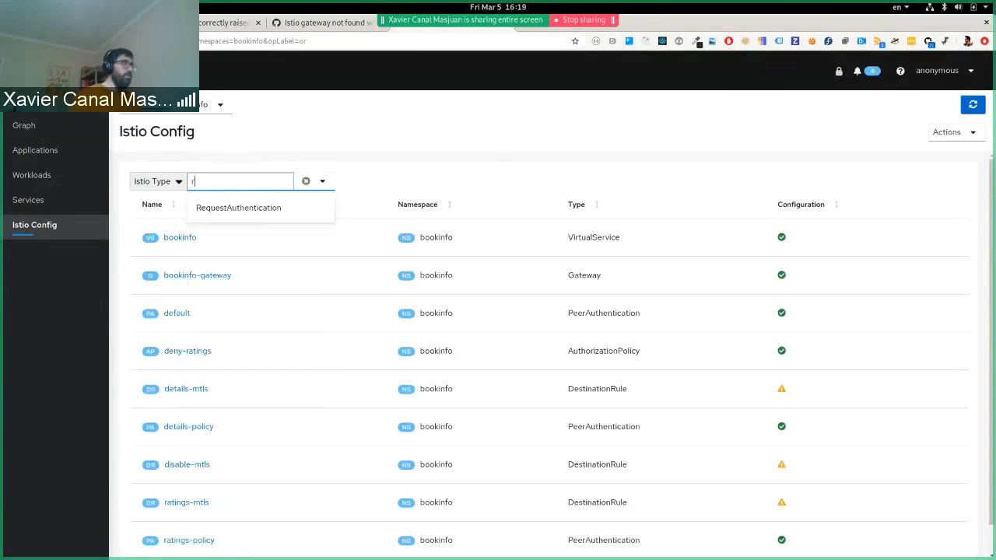
pyautogui.write('atings')
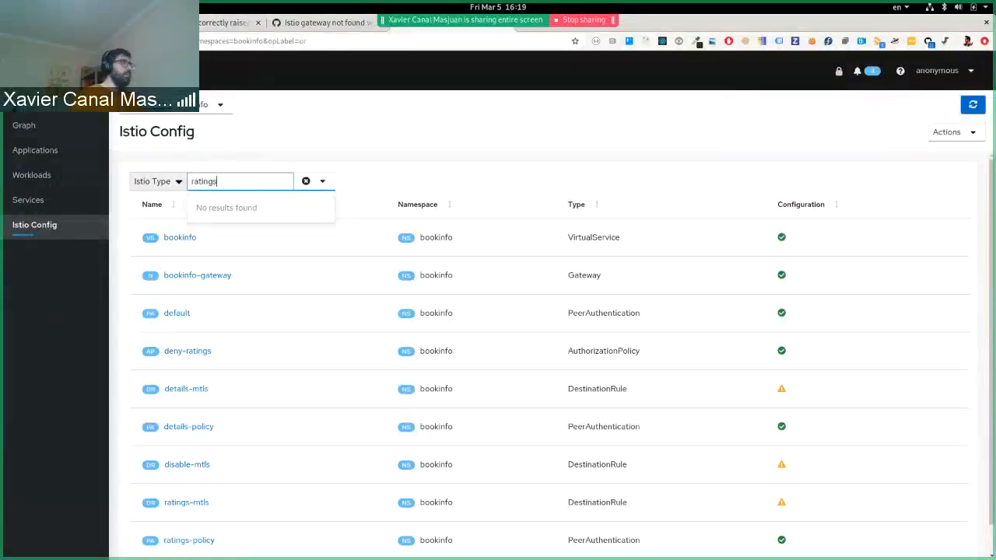
# Step: Filter the Istio Config list by Istio Name with the value ratings
pyautogui.click(158, 182)
pyautogui.click(155, 207)
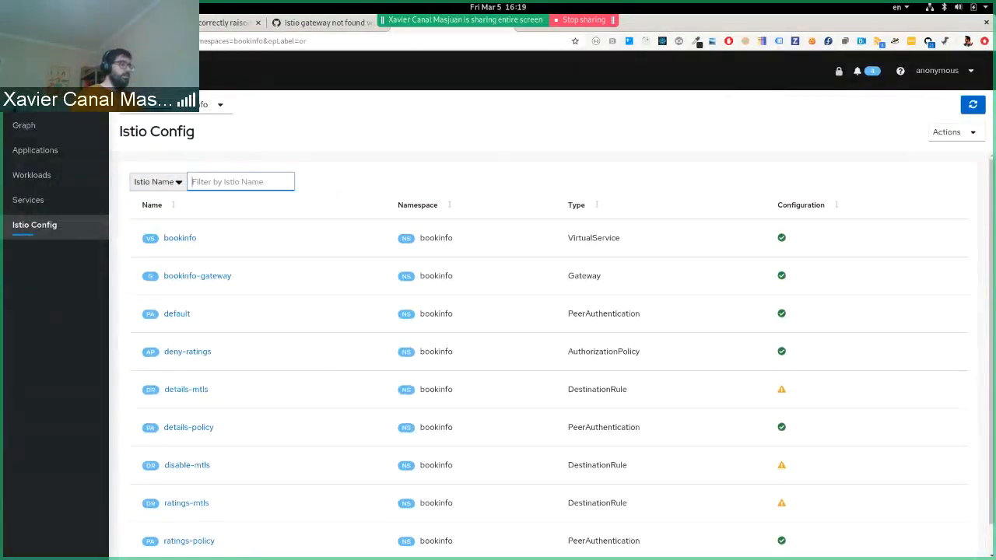
pyautogui.write('rati')
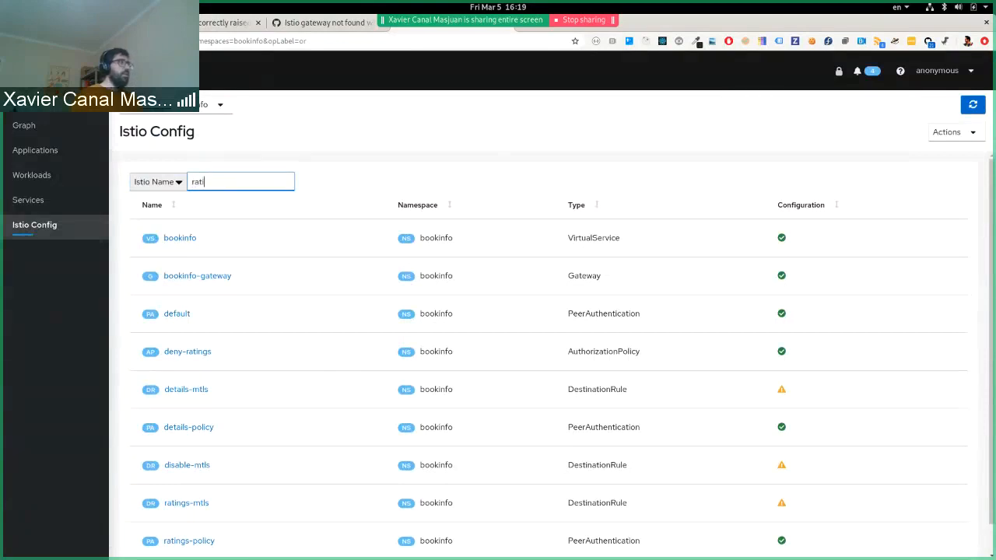
pyautogui.write('ngs')
pyautogui.press('Return')
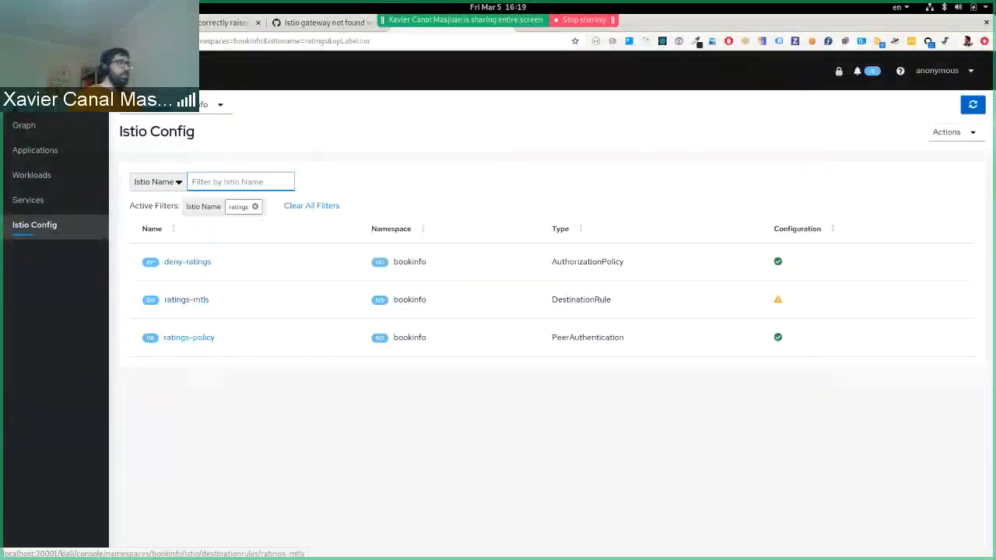
# Step: Set the TLS mode of the ratings-mtls DestinationRule to DISABLE and save it
pyautogui.click(186, 300)
pyautogui.doubleClick(211, 303)
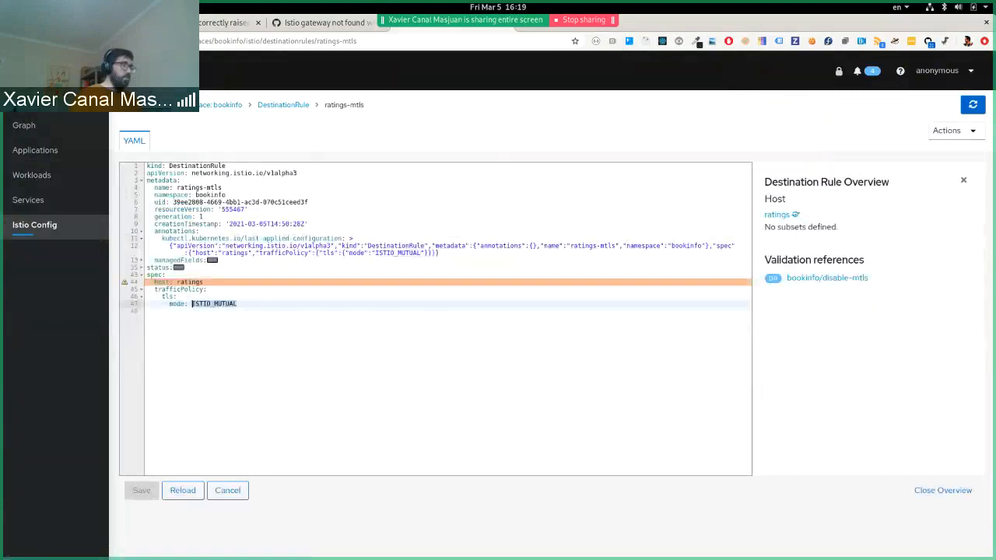
pyautogui.write('DISABLE')
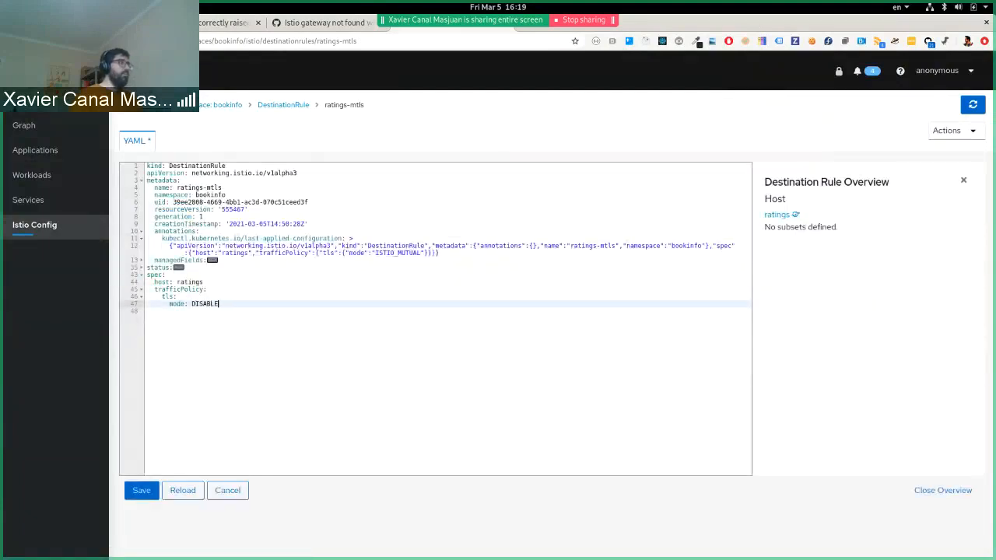
pyautogui.click(141, 490)
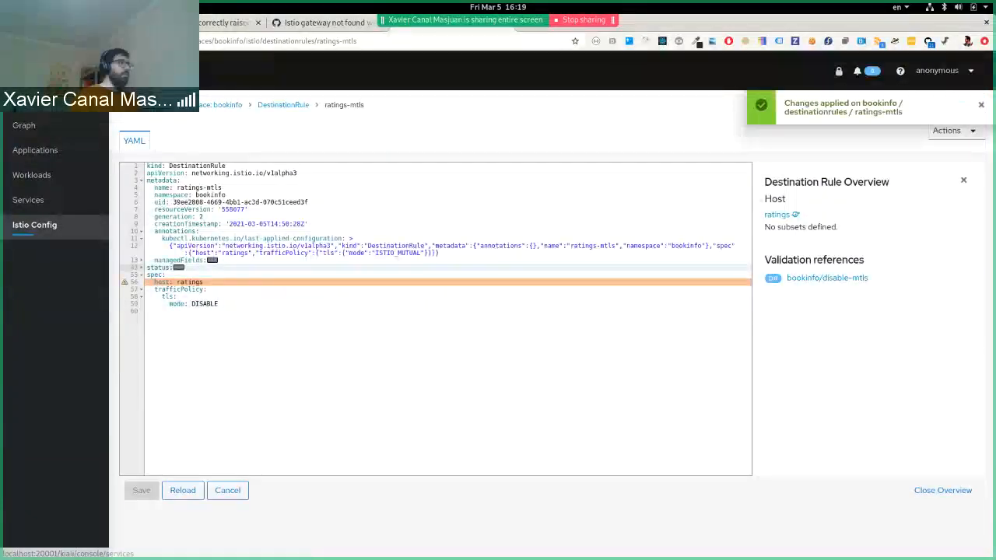
# Step: Set the mTLS mode of the ratings-policy PeerAuthentication to DISABLE and save it
pyautogui.click(34, 225)
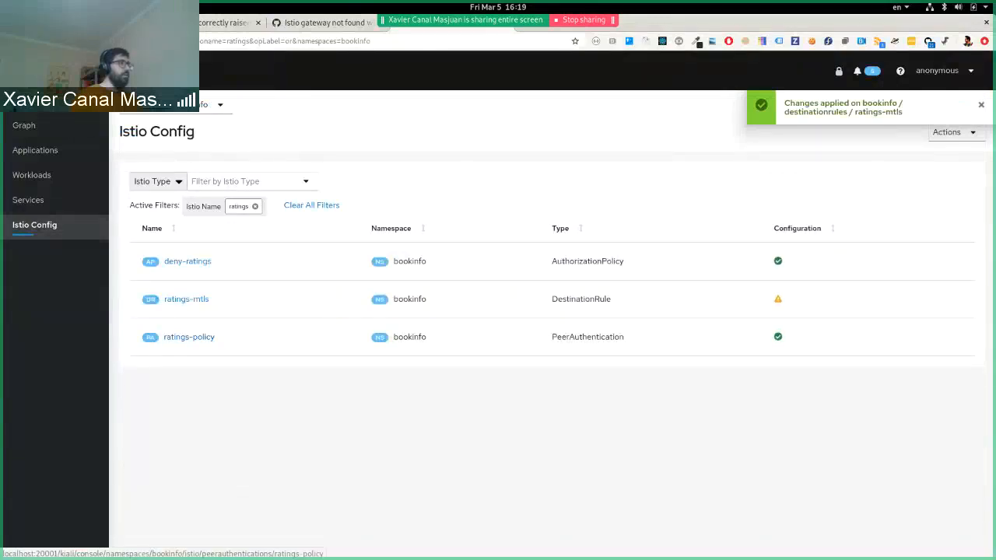
pyautogui.click(189, 337)
pyautogui.doubleClick(195, 311)
pyautogui.write('DIS')
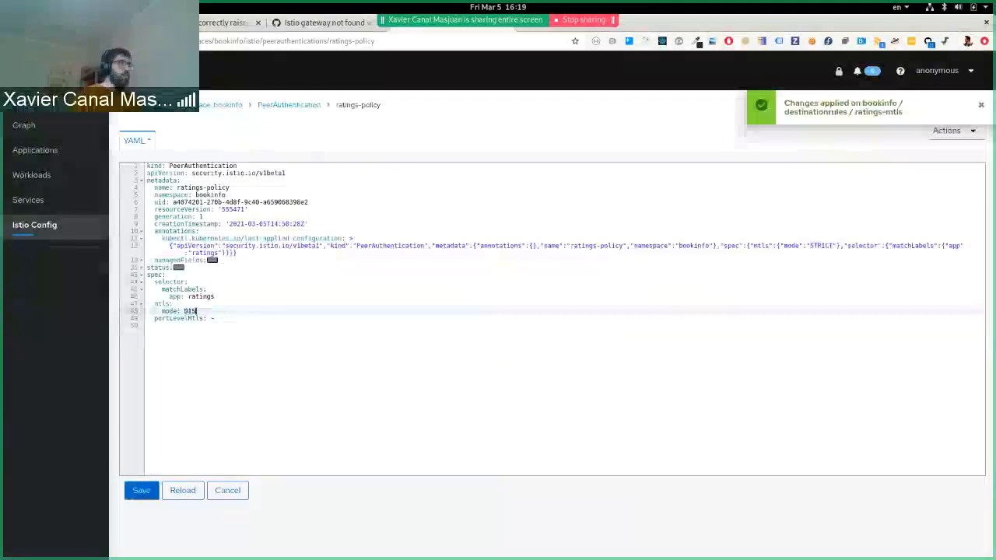
pyautogui.write('ABLE')
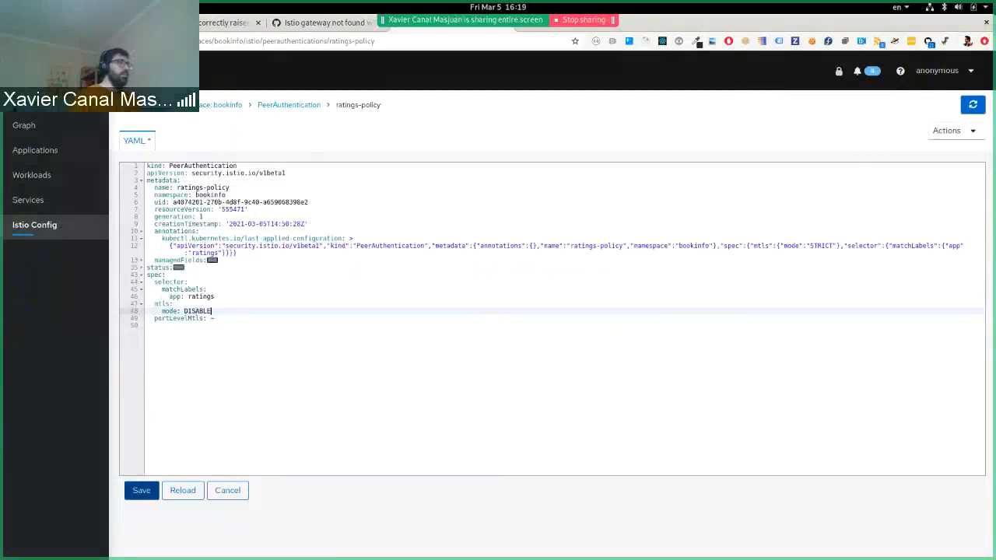
pyautogui.click(140, 490)
# Step: Reopen the deny-ratings AuthorizationPolicy from the config list and examine the validation marker on its principals value
pyautogui.click(34, 225)
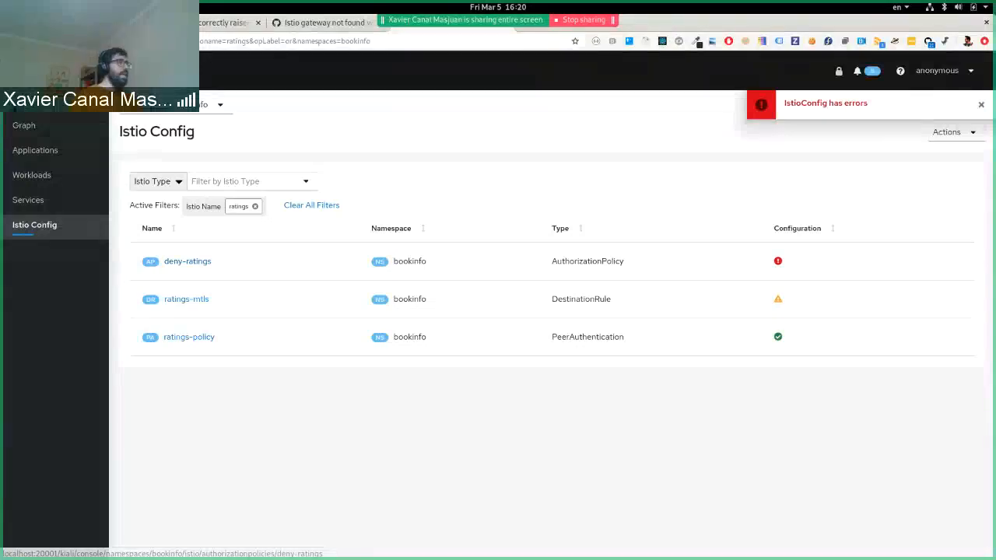
pyautogui.click(187, 262)
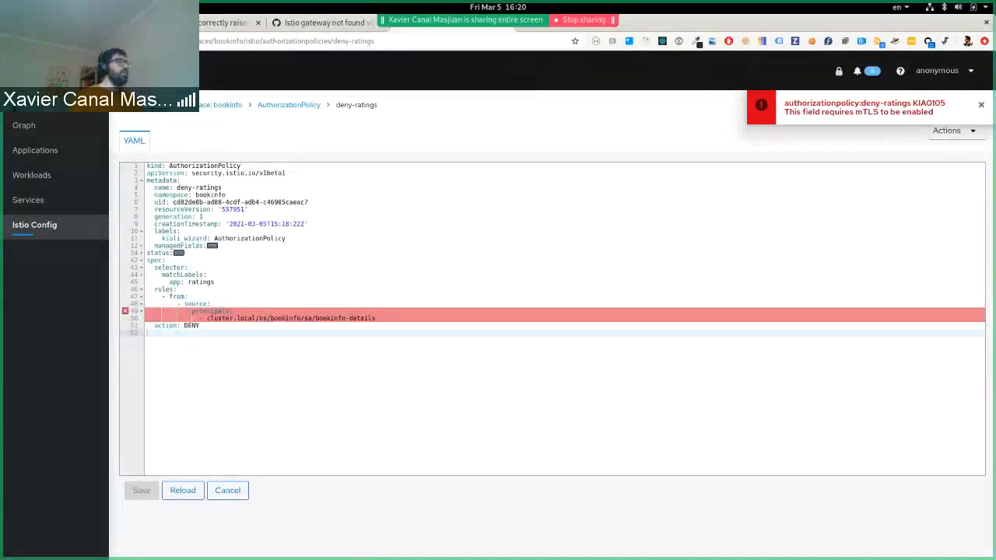
pyautogui.moveTo(126, 311)
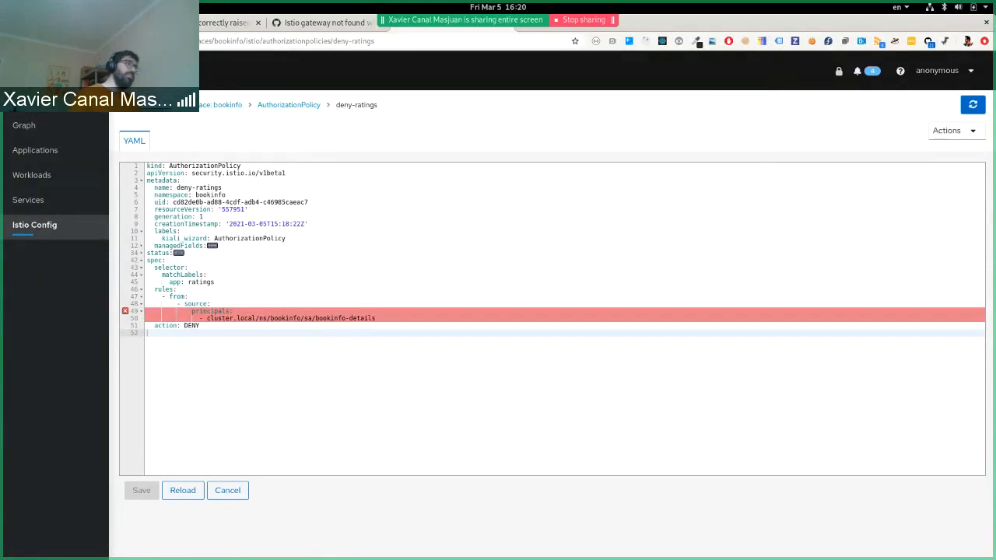
pyautogui.moveTo(376, 318); pyautogui.dragTo(207, 318)
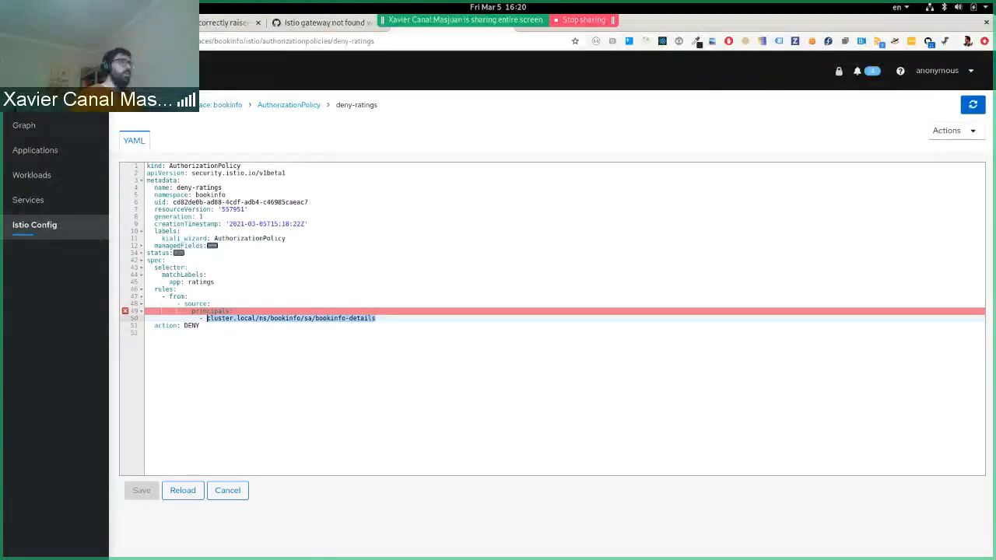
# Step: Inspect the mTLS share and principals of the reviews v2 to ratings edge in the graph, and refresh the data
pyautogui.click(24, 125)
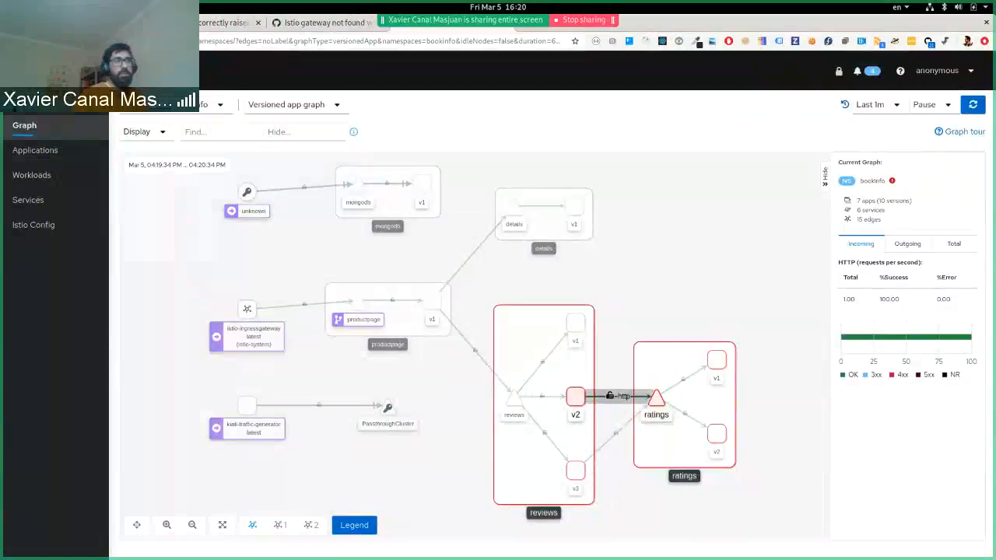
pyautogui.click(622, 396)
pyautogui.moveTo(890, 195); pyautogui.dragTo(951, 195)
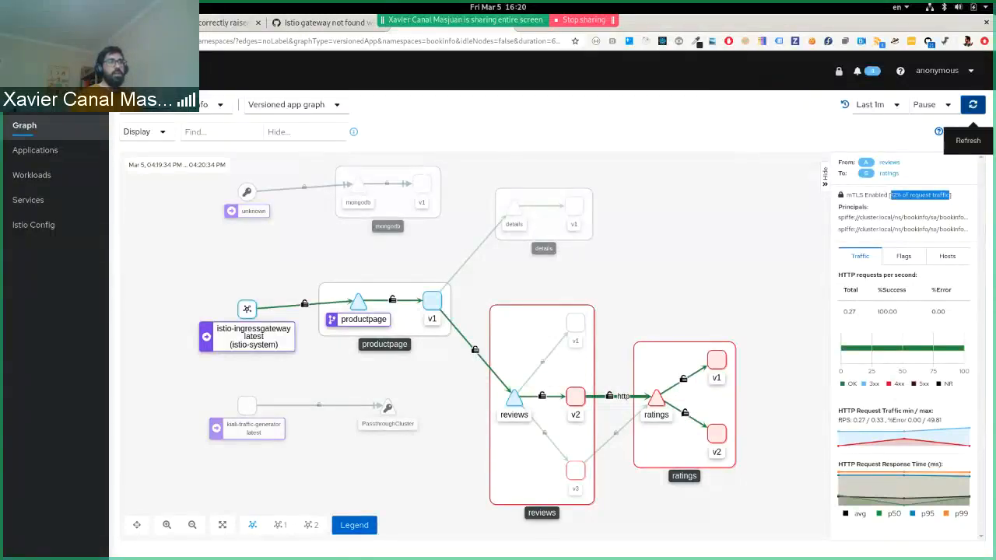
pyautogui.click(972, 105)
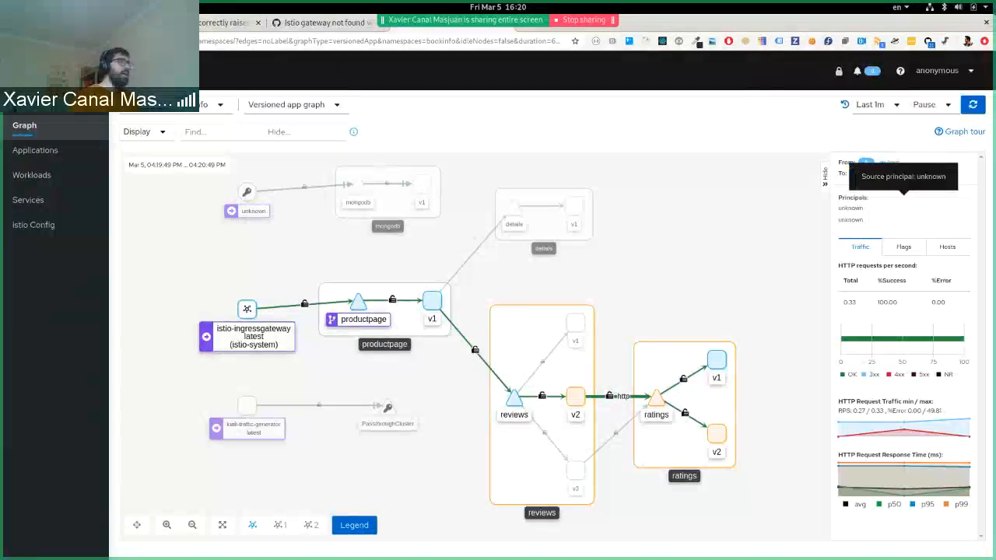
# Step: Reopen the deny-ratings policy from Istio Config and highlight its selector block for app: ratings
pyautogui.click(34, 225)
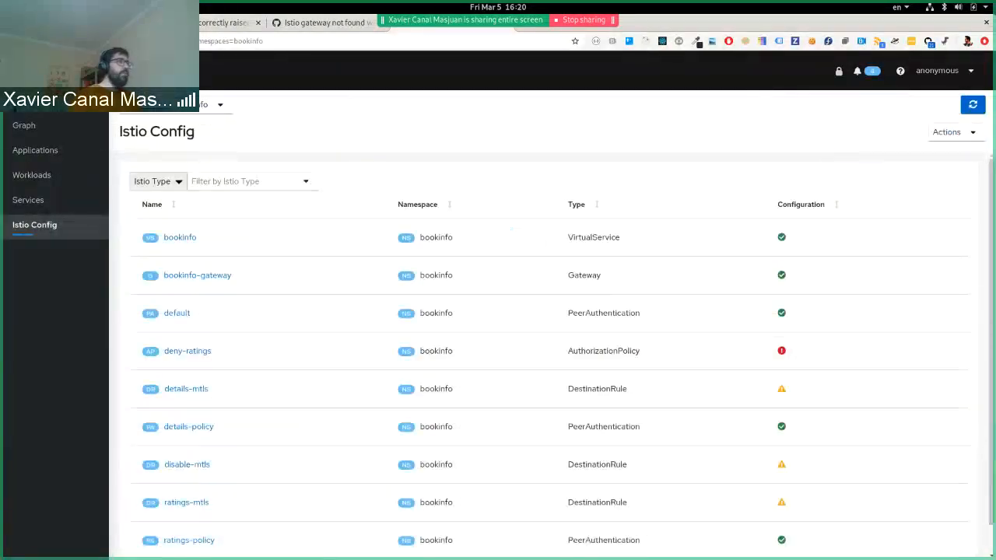
pyautogui.click(187, 351)
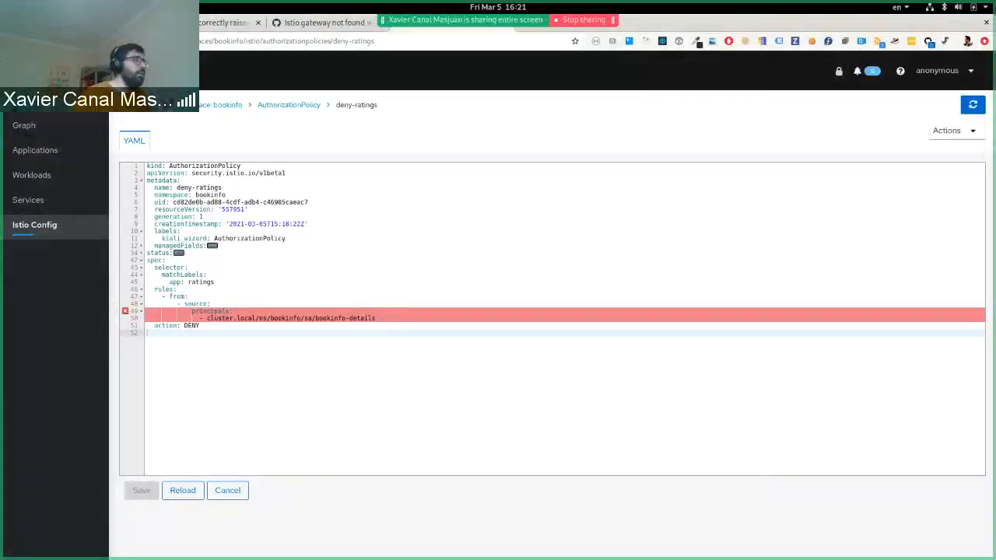
pyautogui.moveTo(215, 282); pyautogui.dragTo(147, 268)
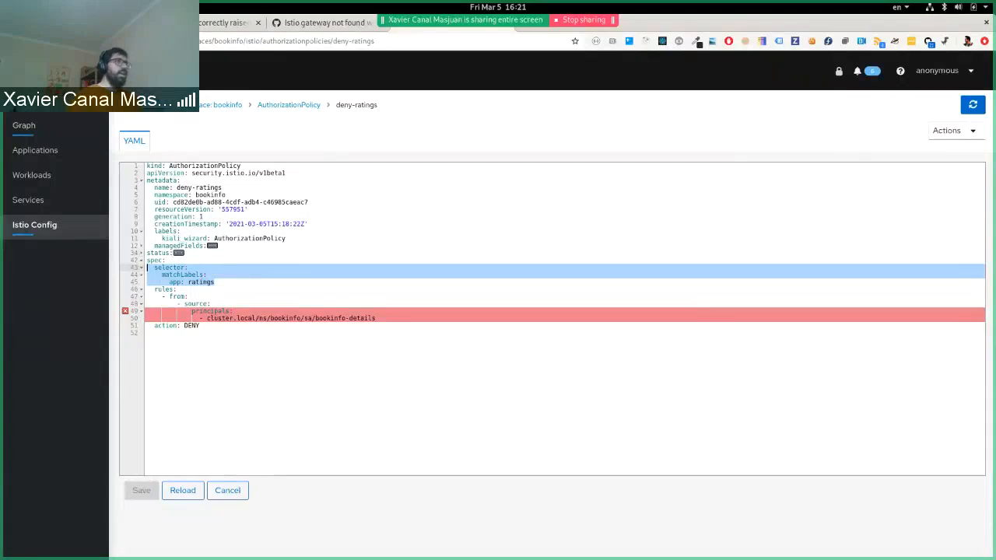
# Step: Open the namespace overview and check the default namespace's mTLS lock and the mesh-wide mTLS status
pyautogui.click(30, 101)
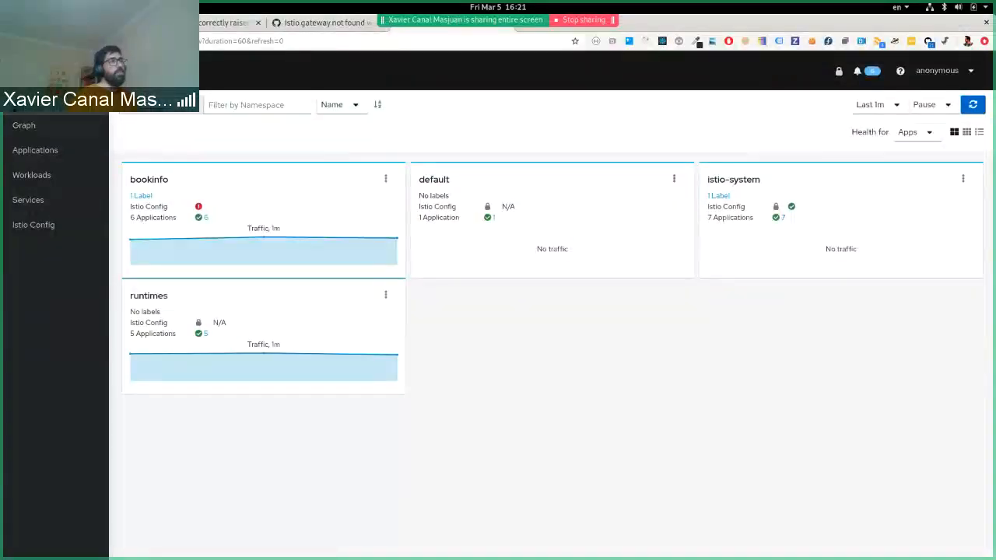
pyautogui.moveTo(487, 206)
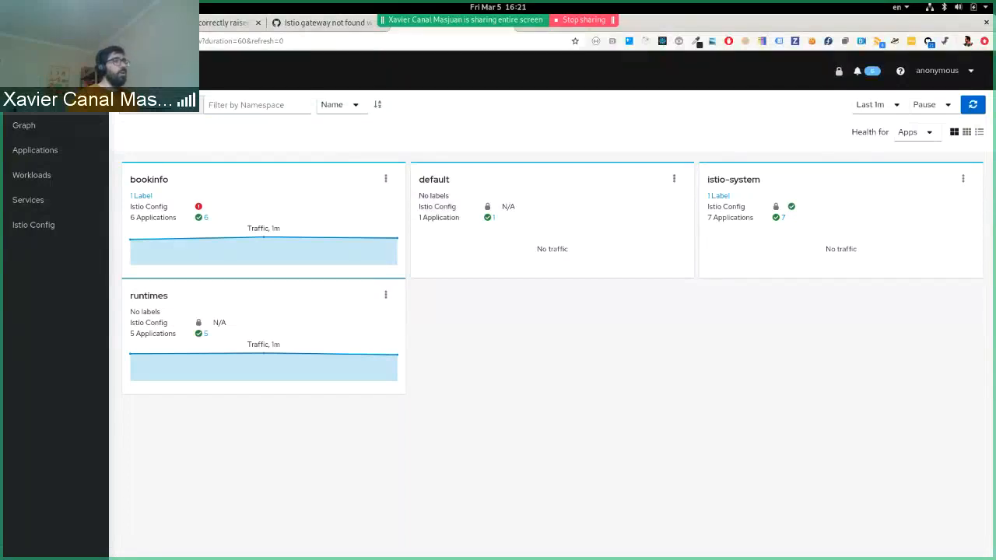
pyautogui.moveTo(839, 72)
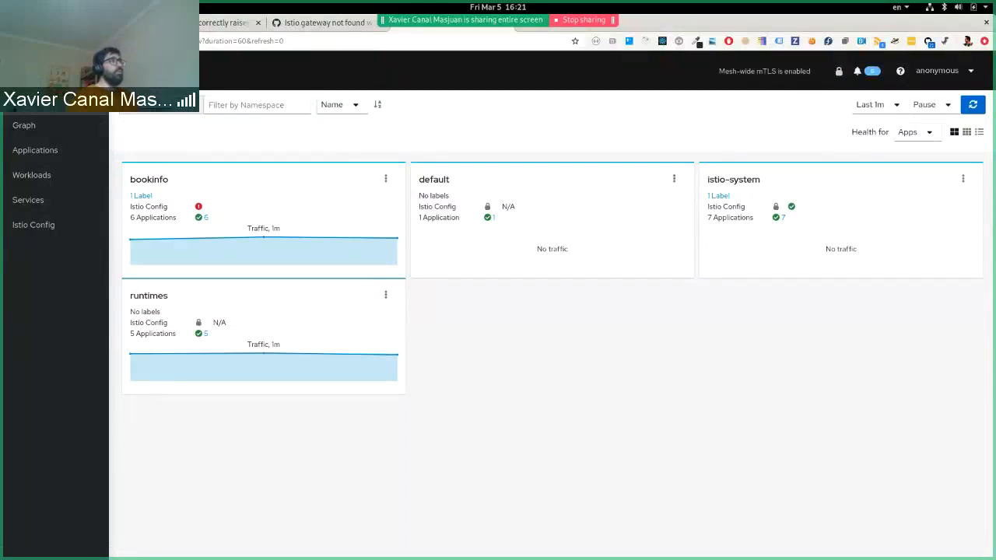